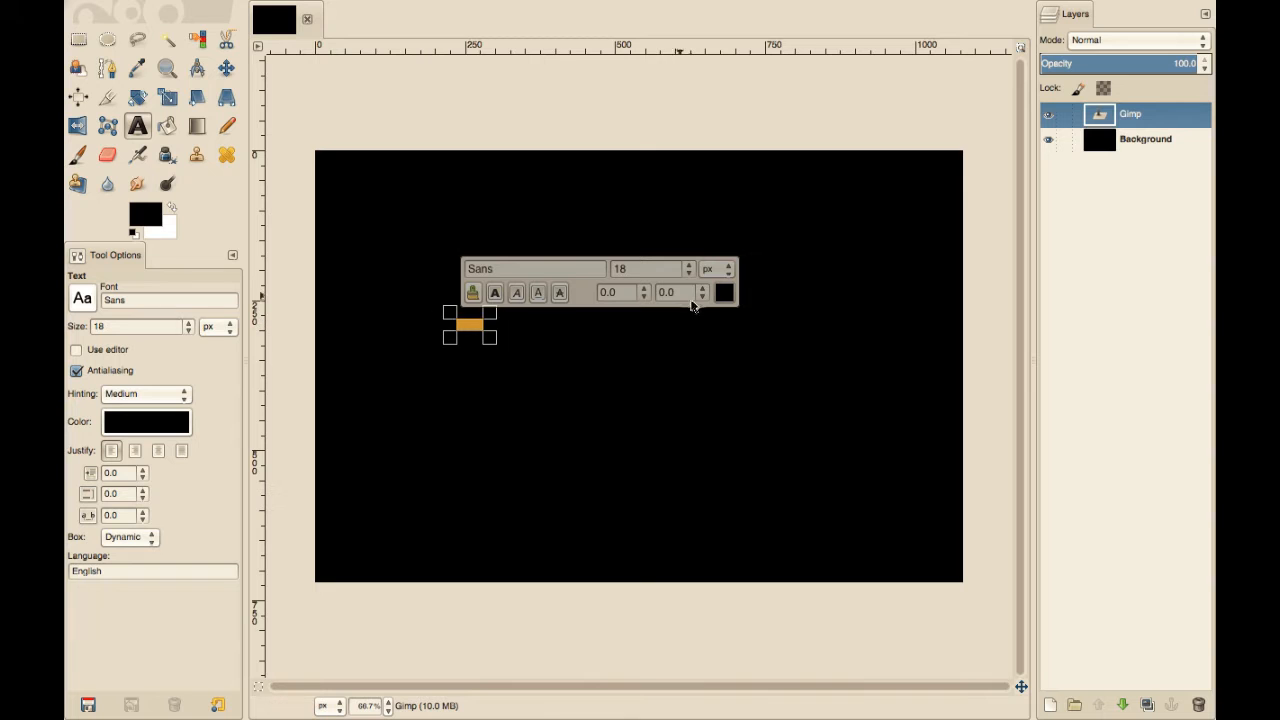
Set the selected Gimp text's colour to white (ffffff) and its size to 300 px.
left_click(723, 293)
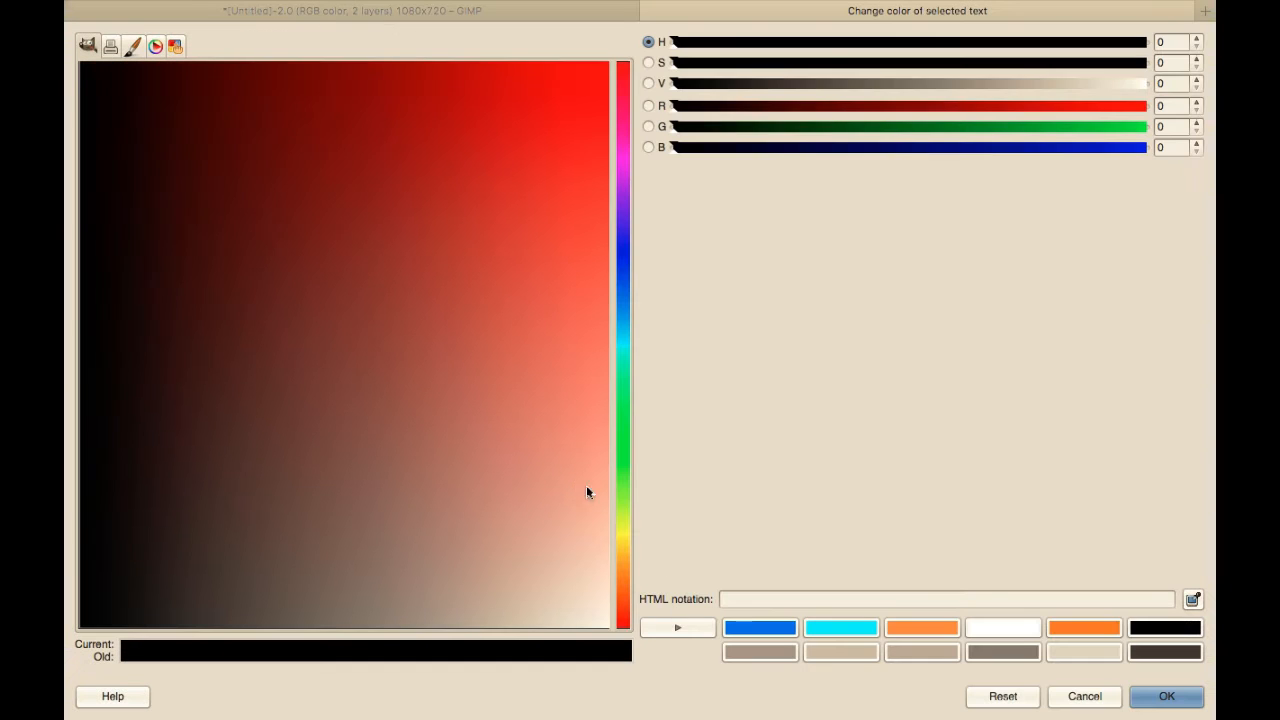
left_click(1010, 630)
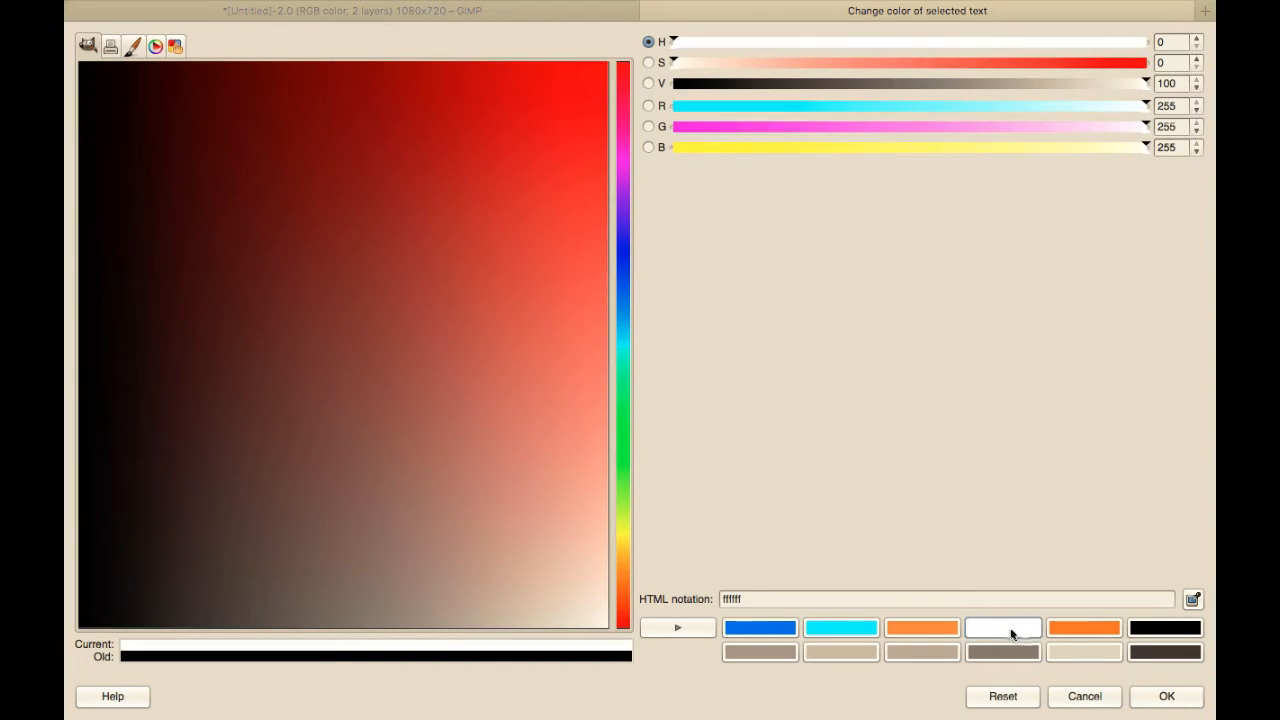
left_click(1168, 697)
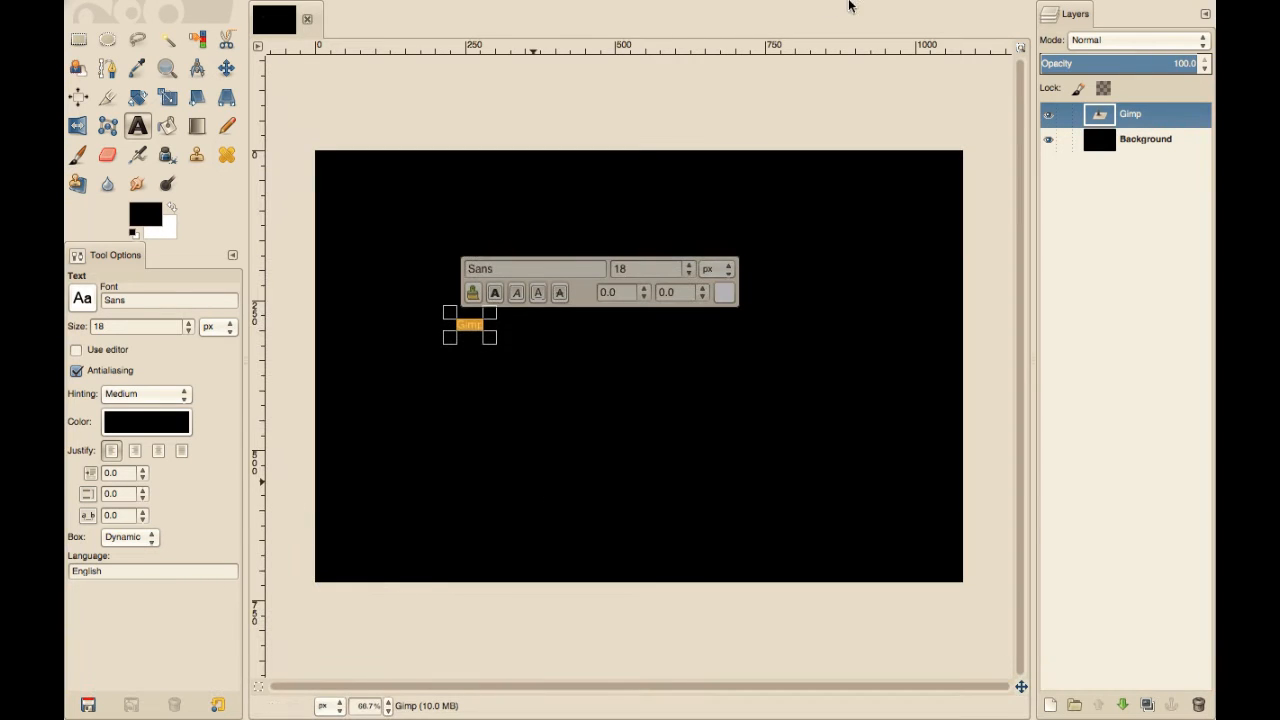
left_click_drag(656, 269, 576, 271)
type("300")
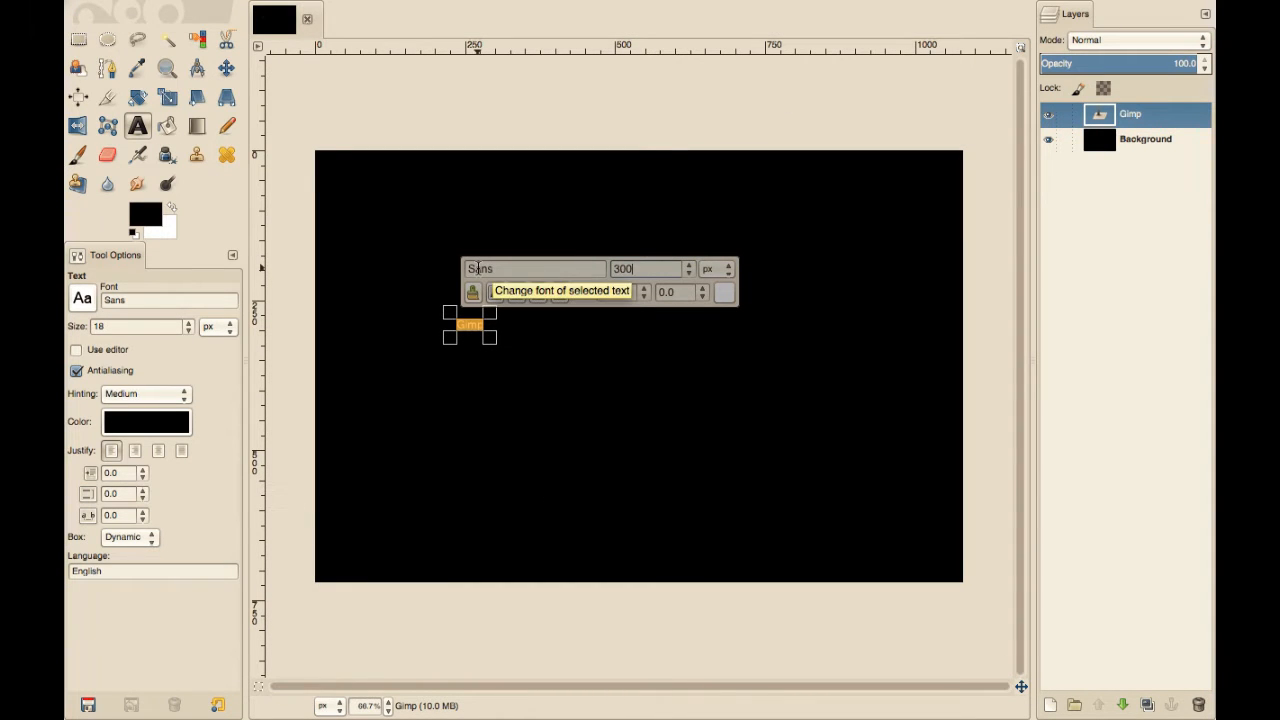
Change the text's font to Orena and move the text up and to the left so it sits nearer the canvas centre.
left_click(477, 268)
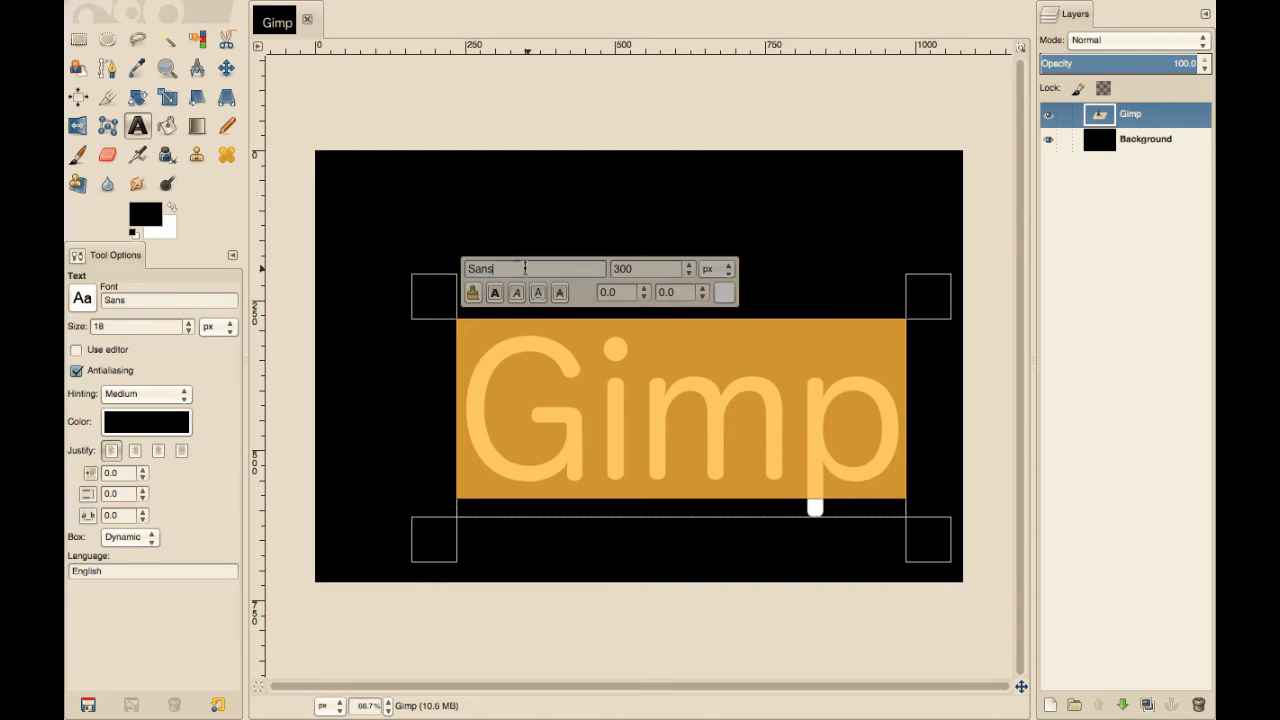
left_click_drag(524, 268, 350, 265)
type("O")
key("Down")
key("Down")
key("Down")
key("Down")
key("Down")
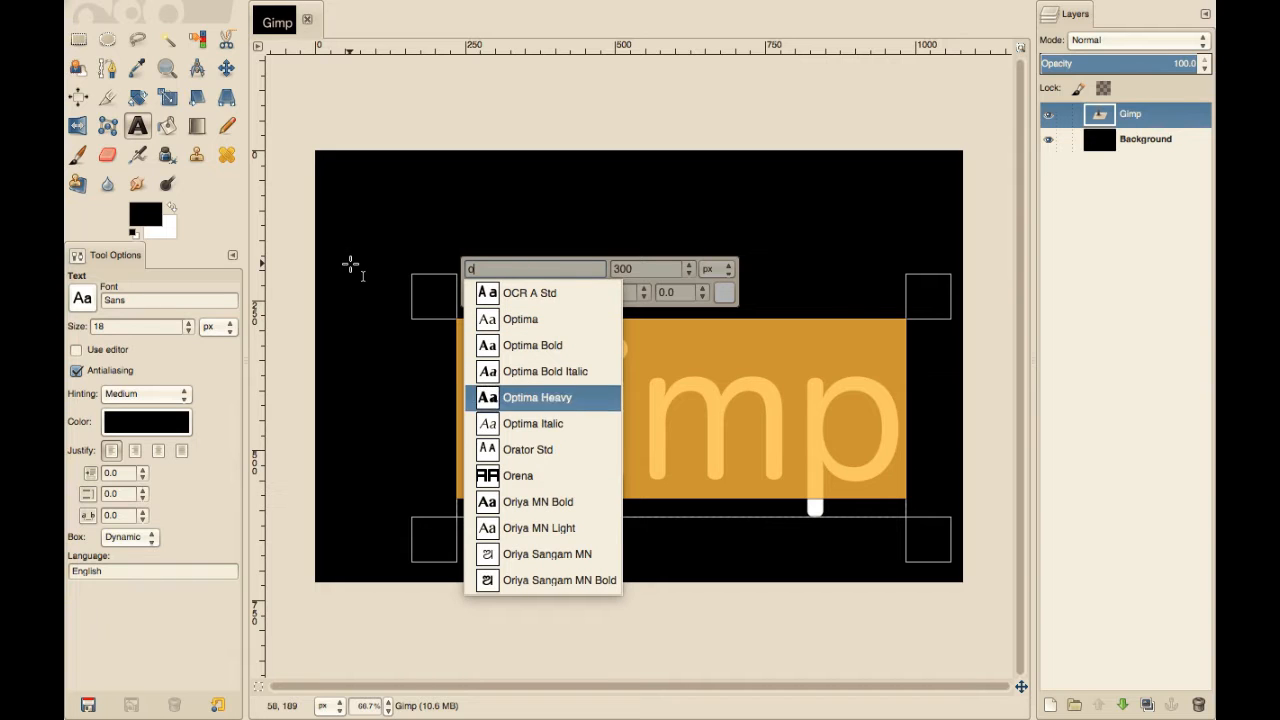
key("Down")
key("Down")
key("Down")
key("Return")
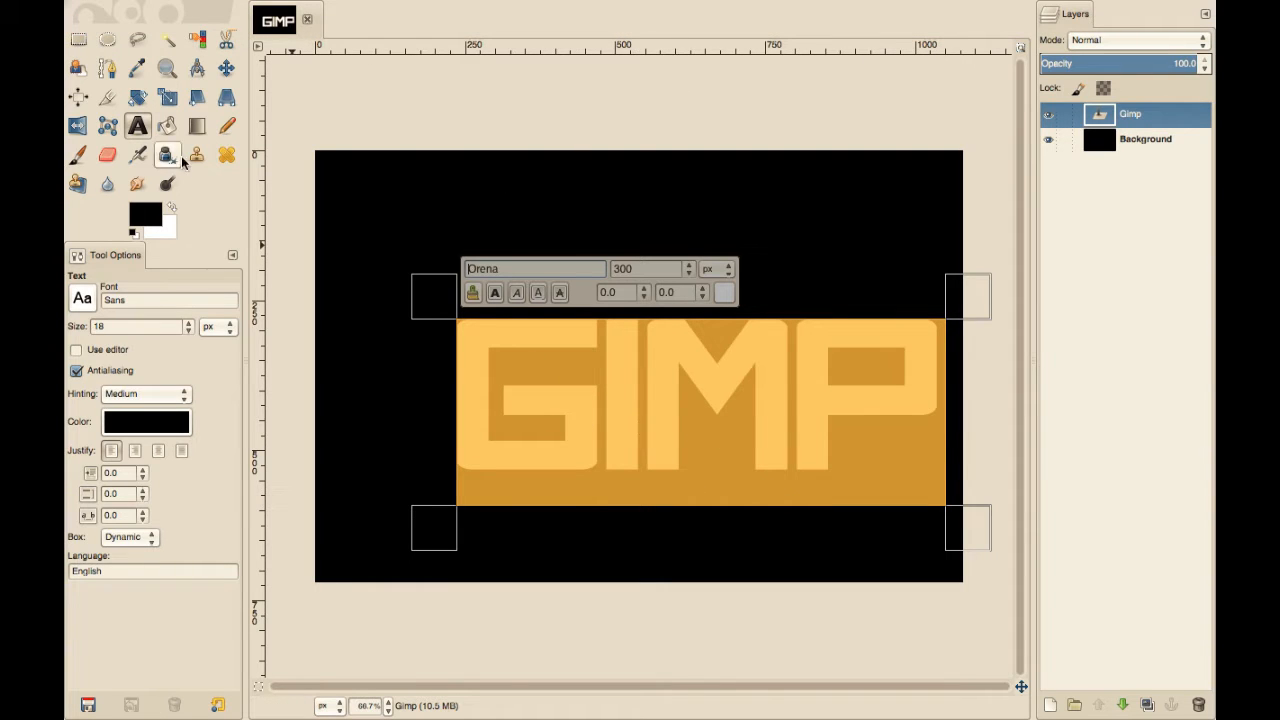
left_click(226, 67)
left_click_drag(453, 423, 416, 352)
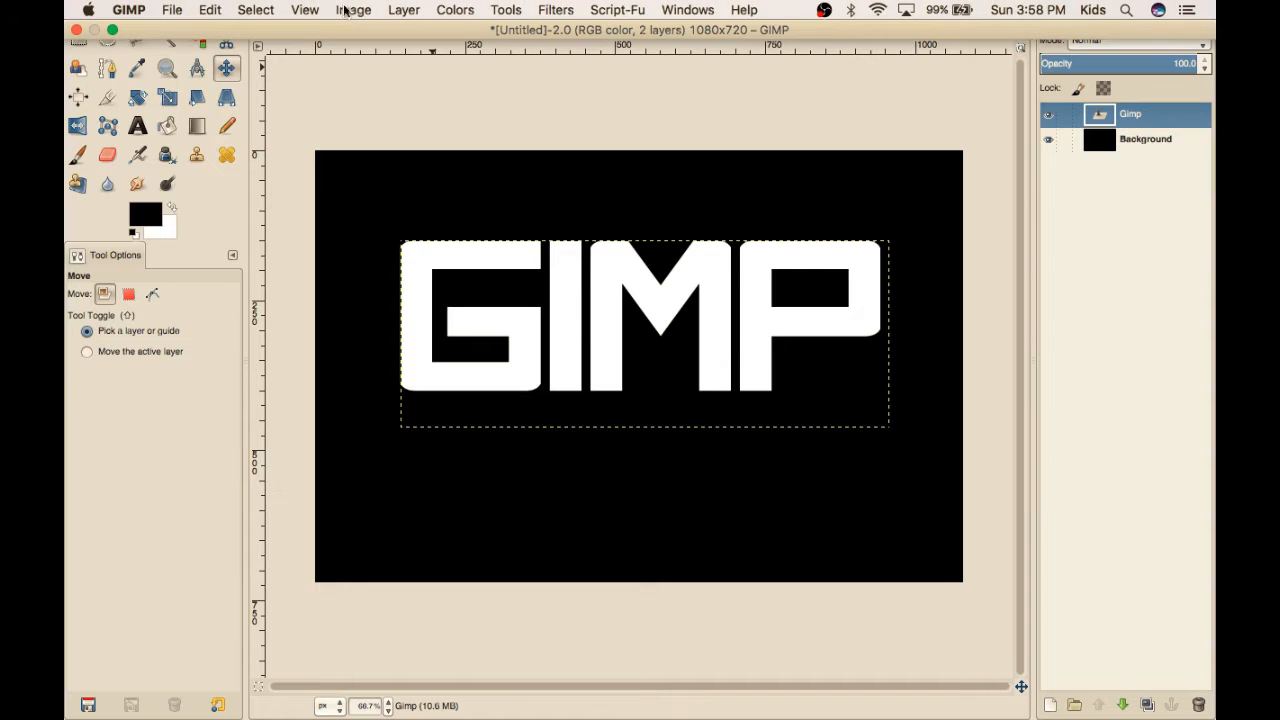
Add a vertical guide at 50 percent of the image and return to the GIMP image window.
left_click(353, 10)
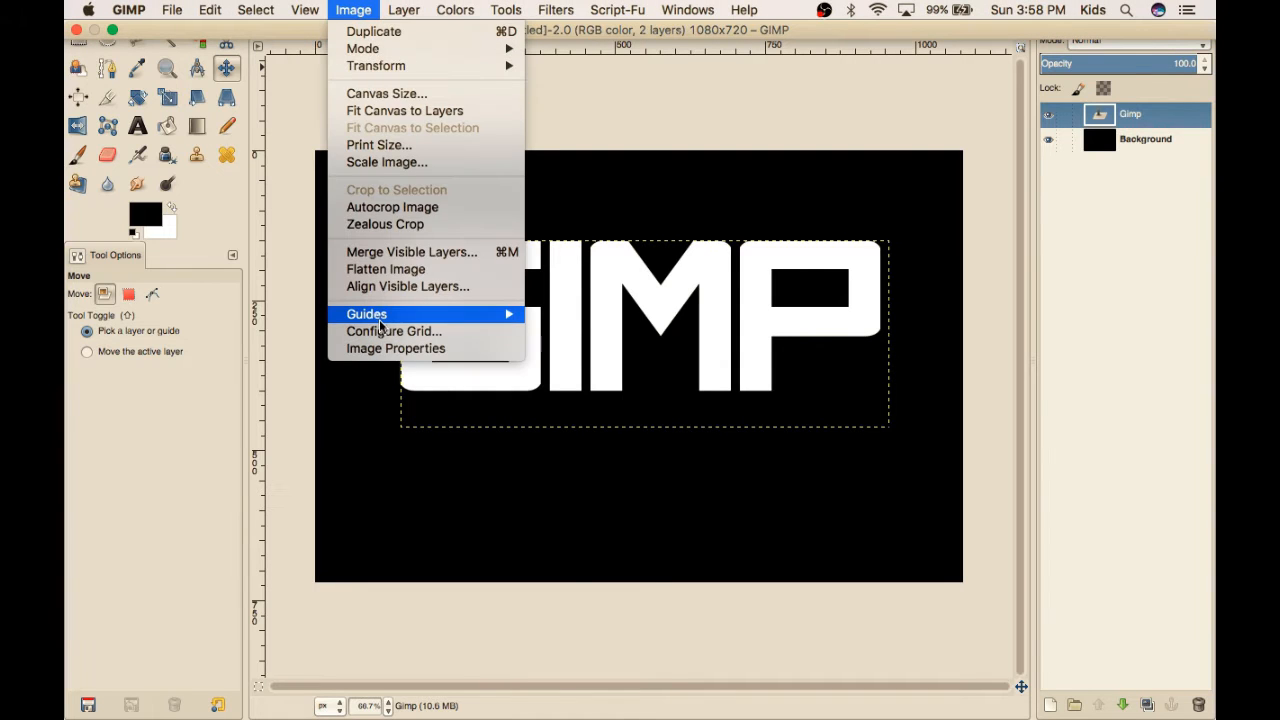
mouse_move(378, 320)
left_click(575, 314)
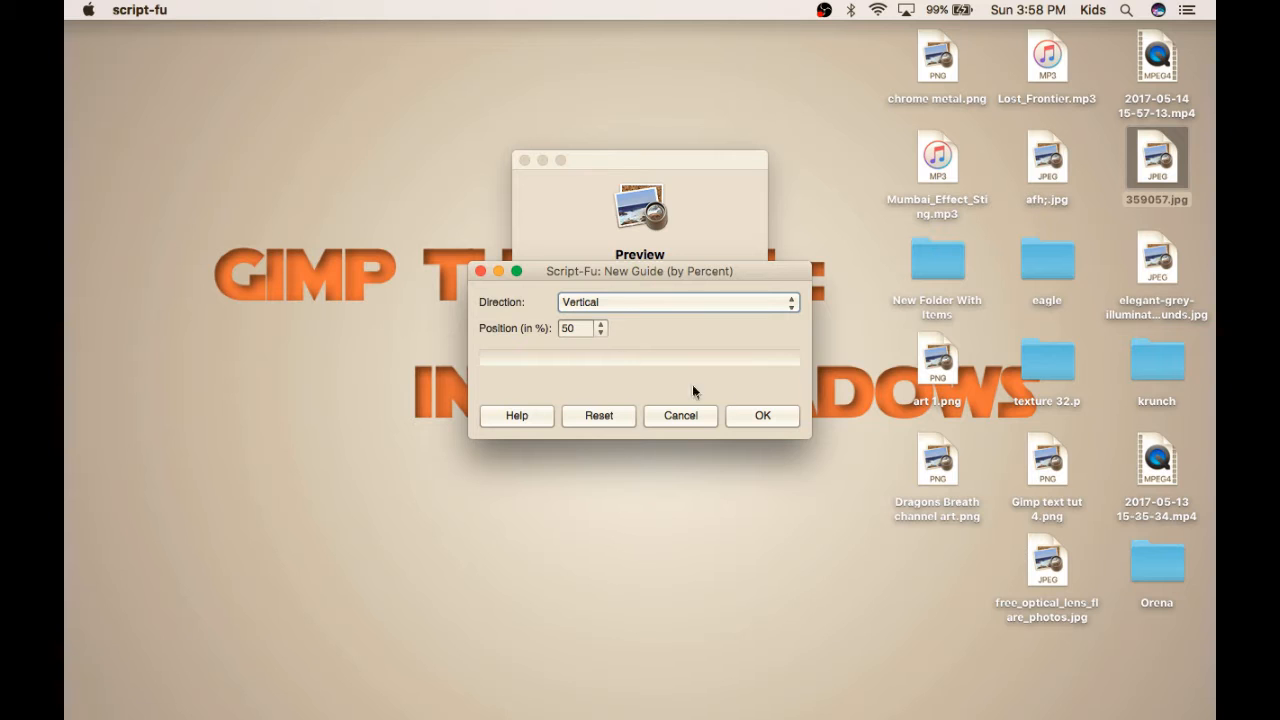
left_click(757, 418)
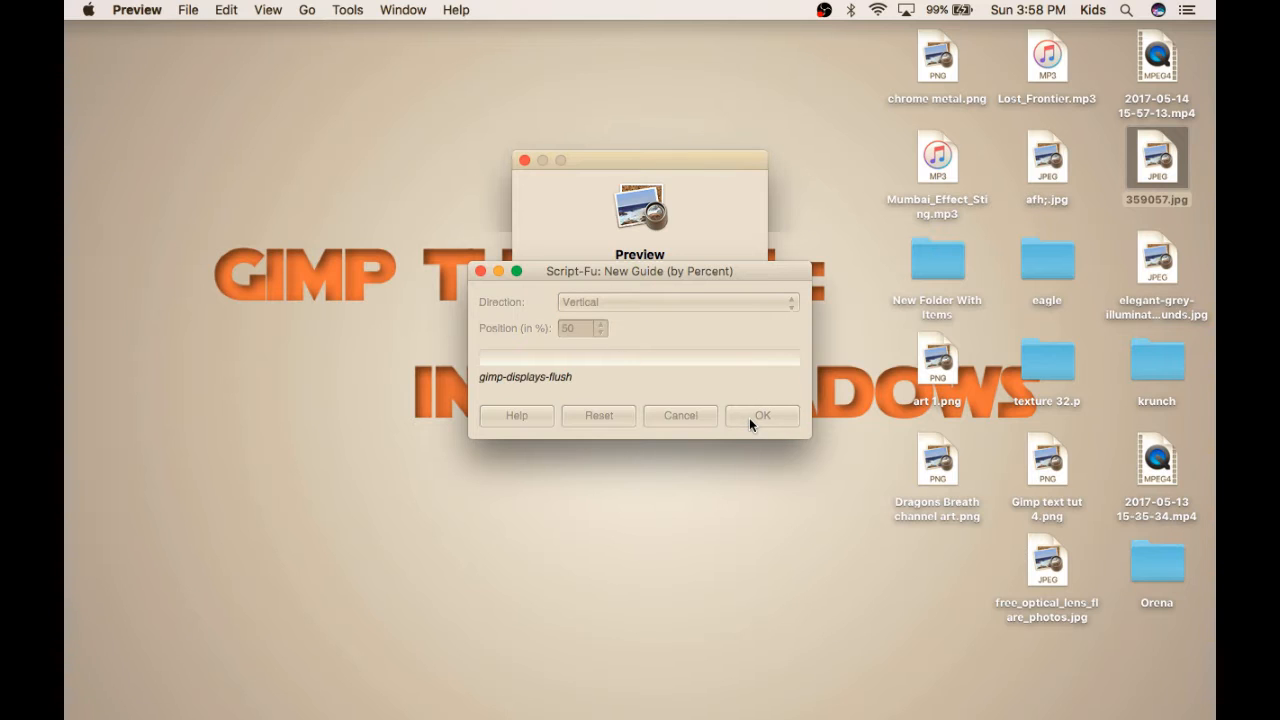
mouse_move(757, 712)
left_click(878, 695)
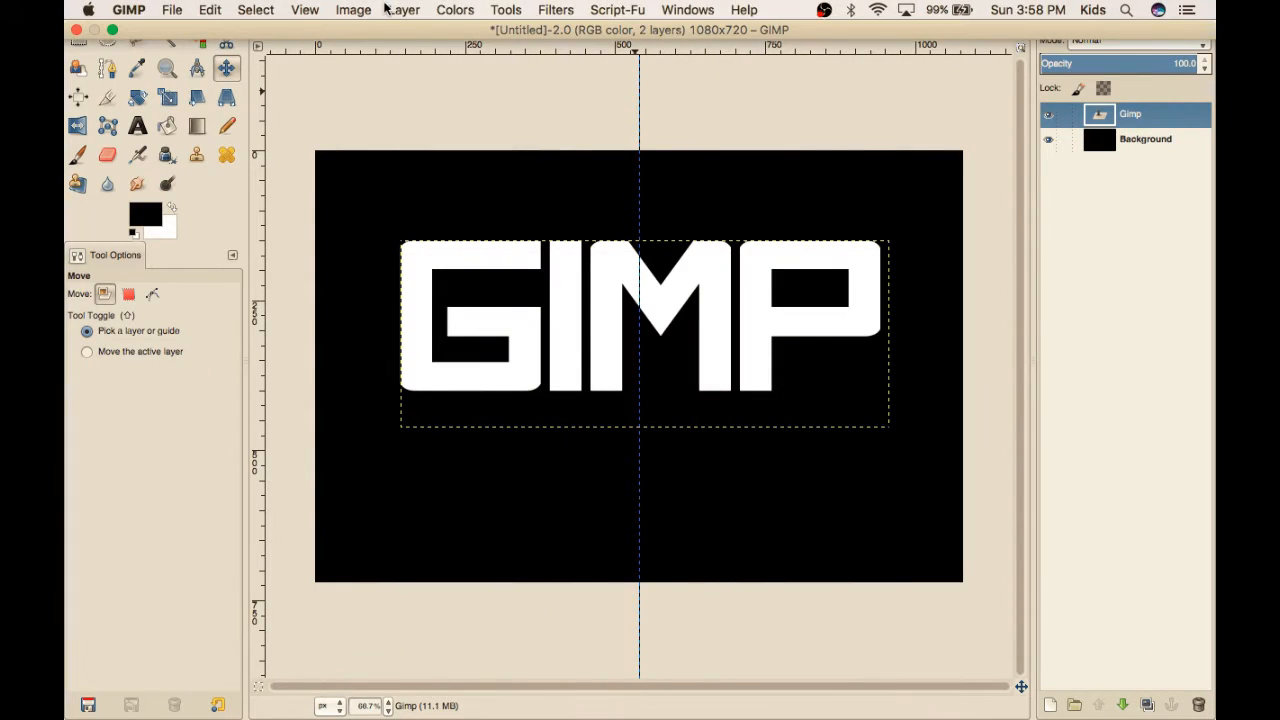
Add a horizontal guide at 50 percent of the image and return to the GIMP image window.
left_click(353, 9)
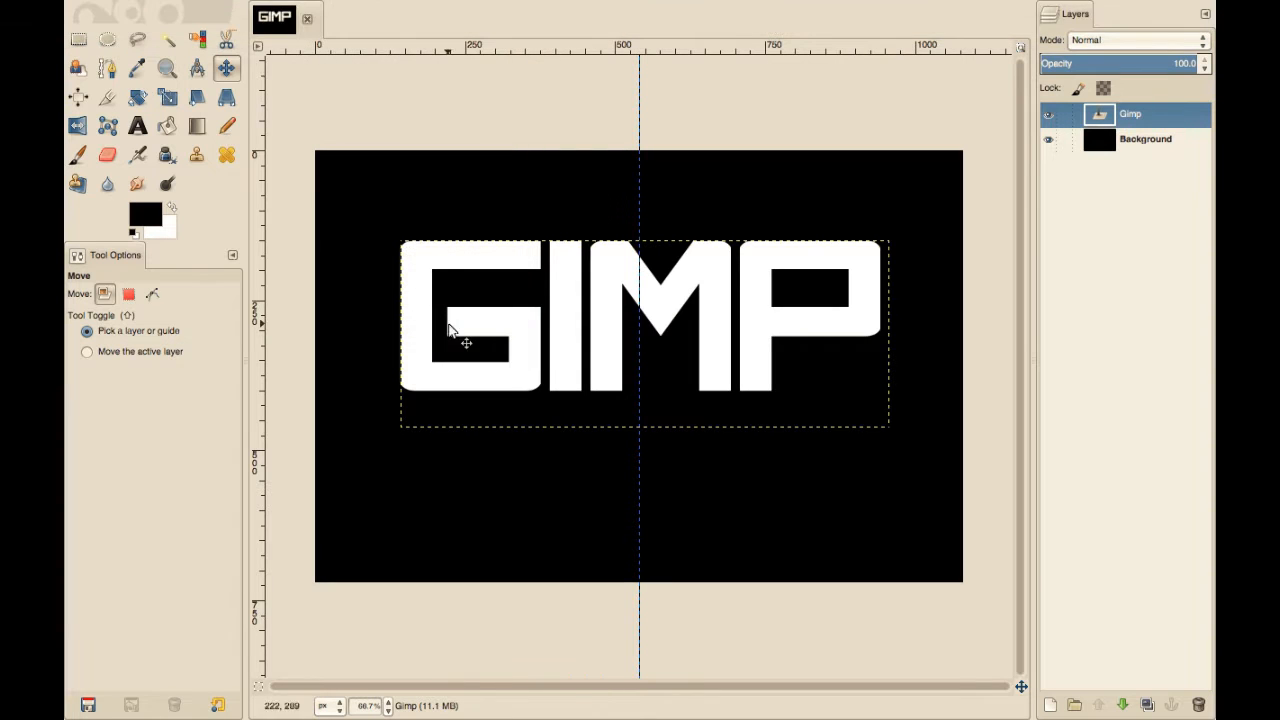
left_click(353, 9)
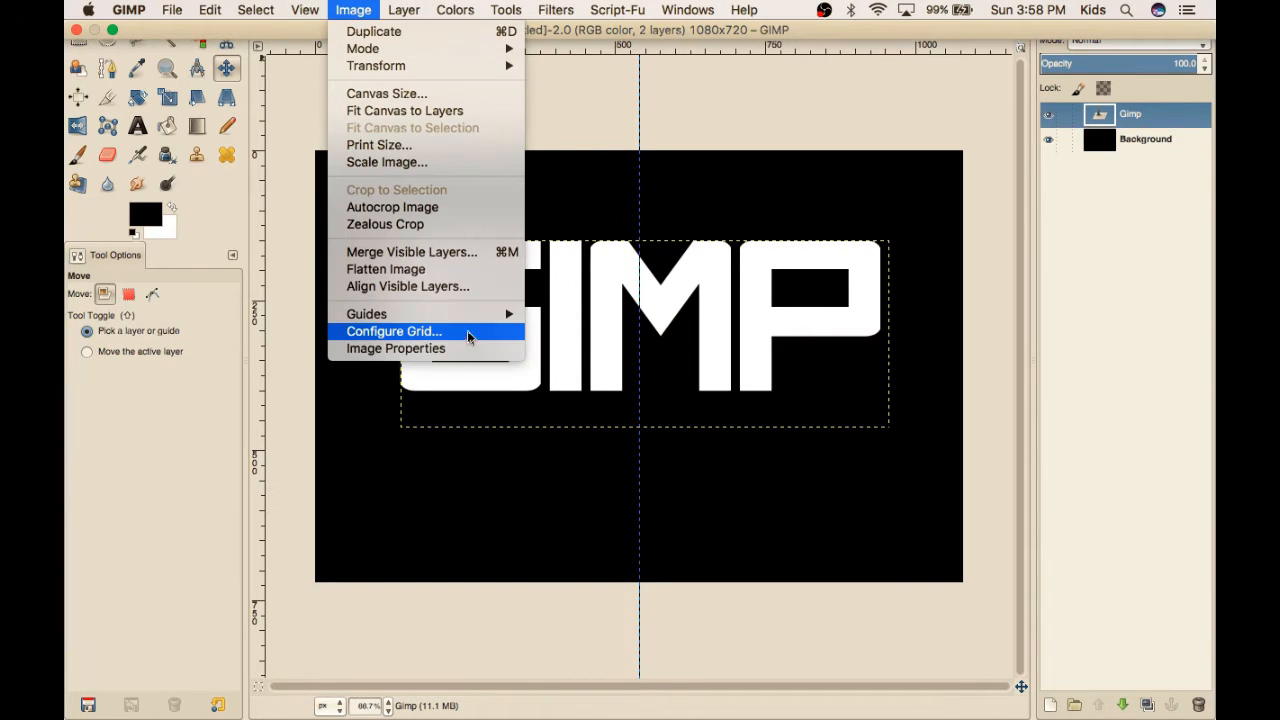
left_click(586, 316)
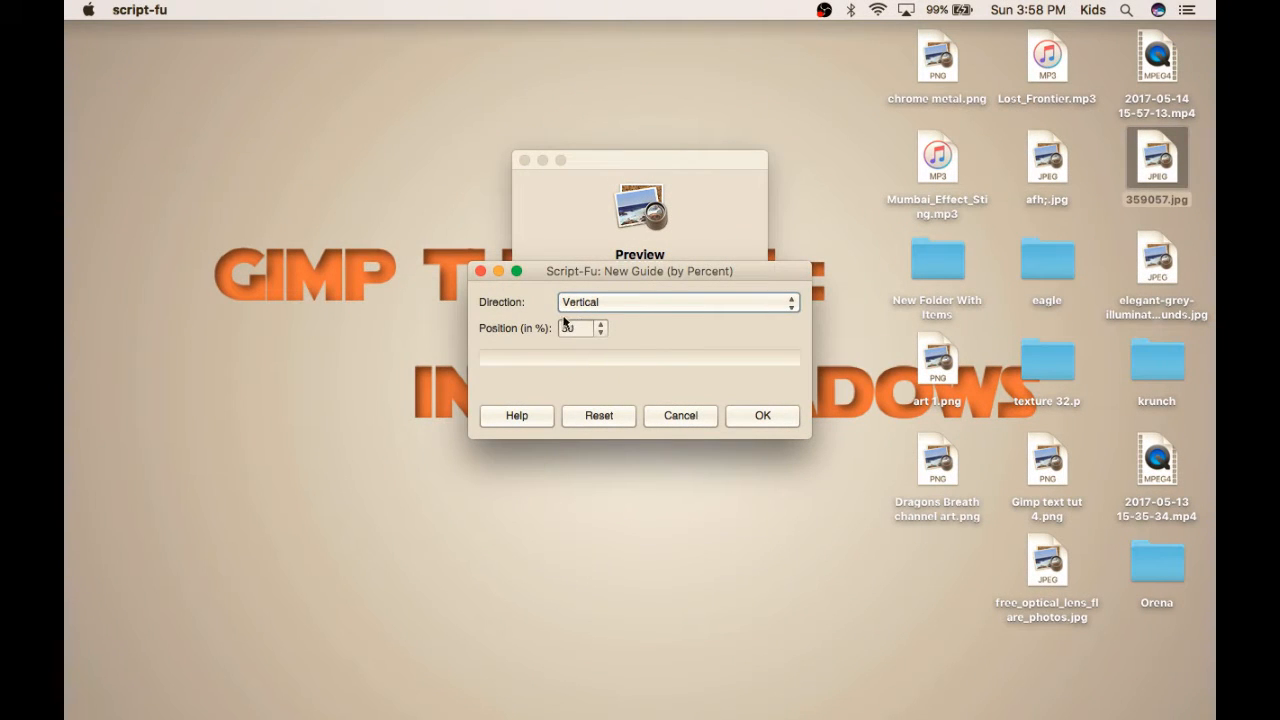
left_click(585, 302)
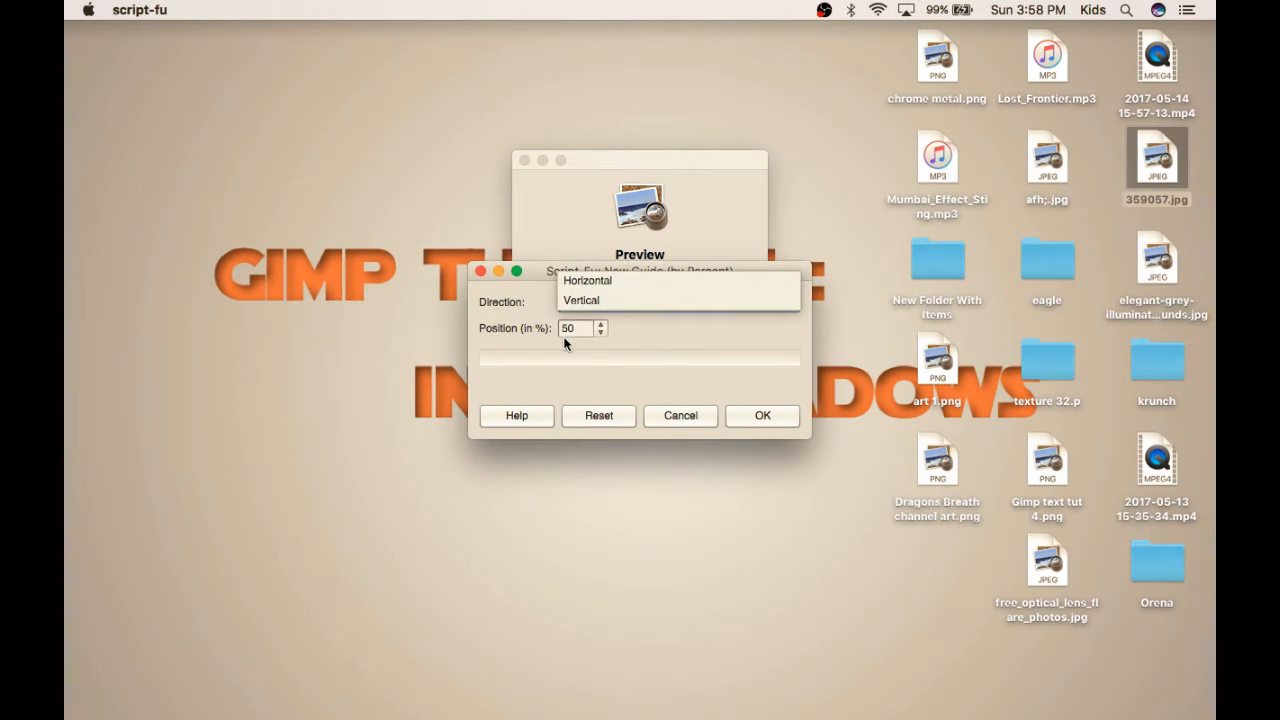
left_click(590, 279)
left_click(750, 416)
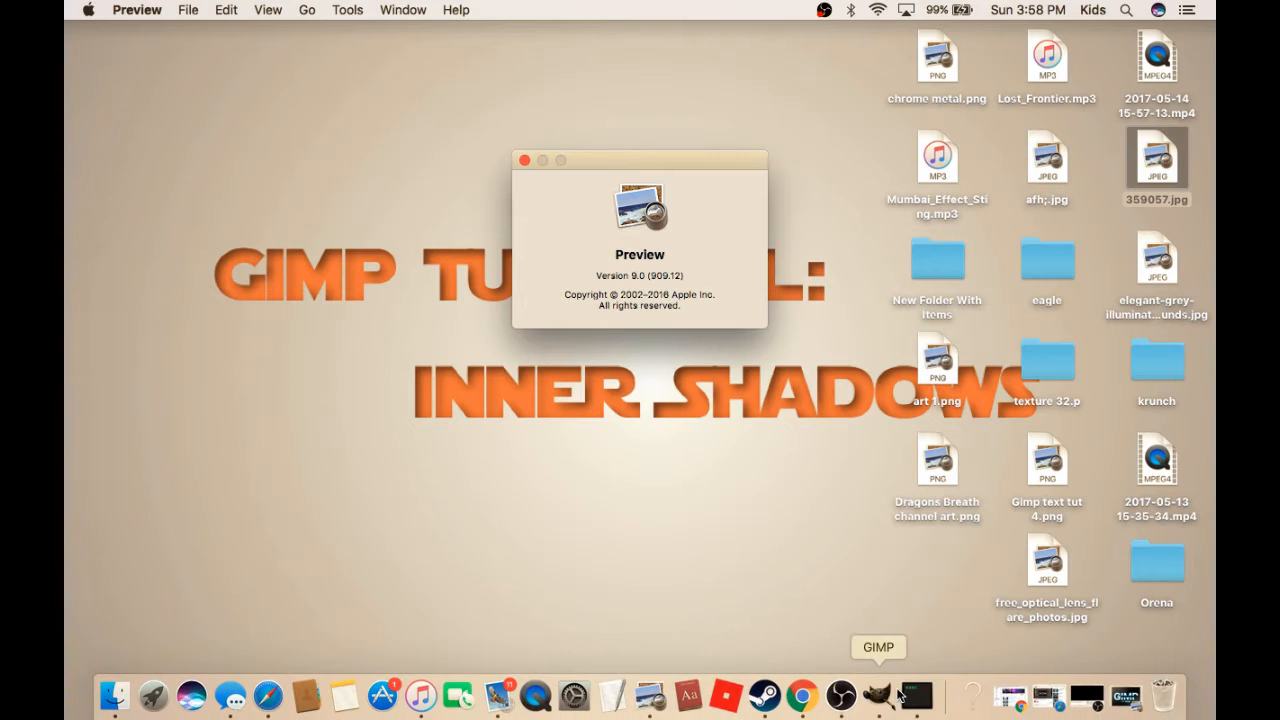
left_click(877, 700)
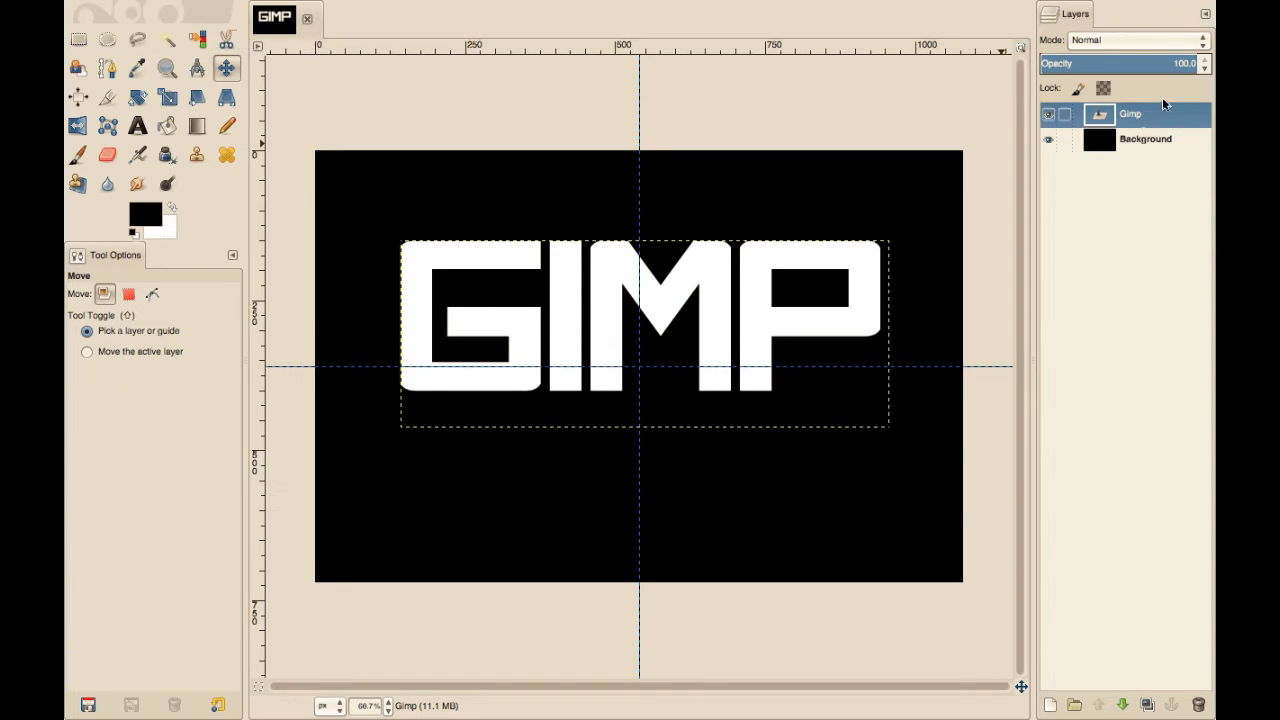
Autocrop the Gimp text layer and move it so it is centred on the intersection of the two guides.
mouse_move(502, 6)
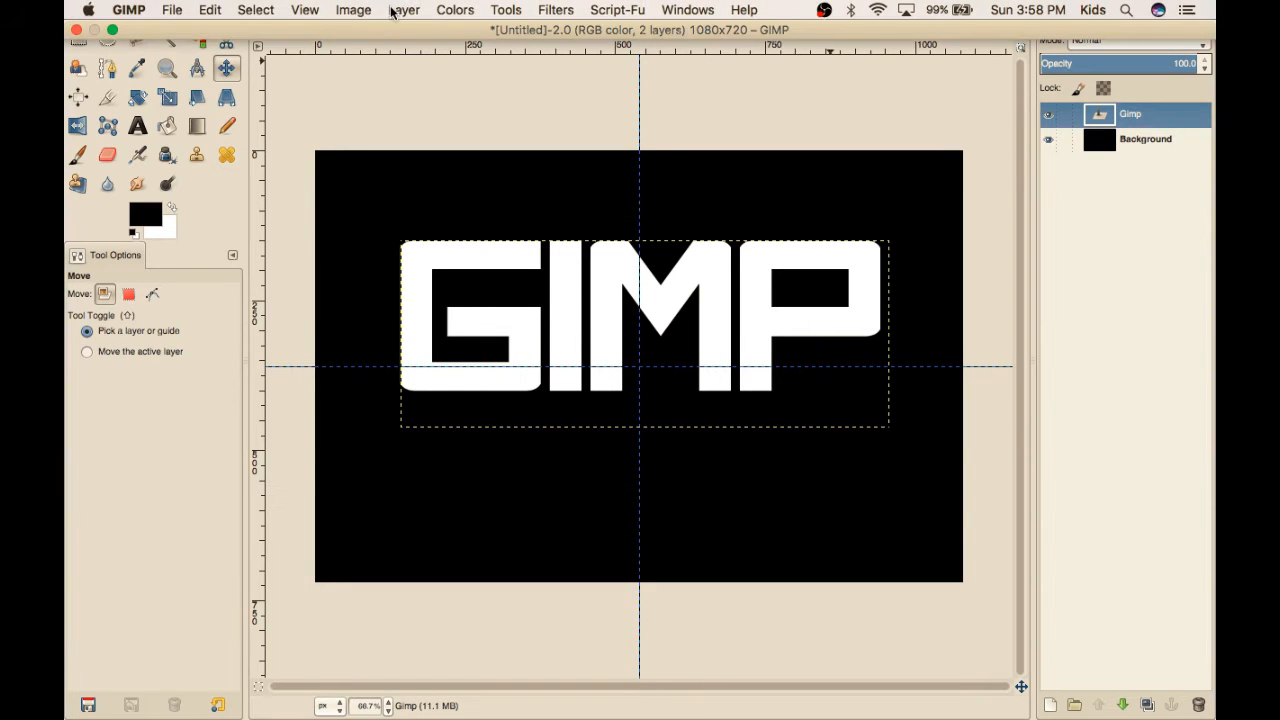
left_click(400, 9)
left_click(455, 374)
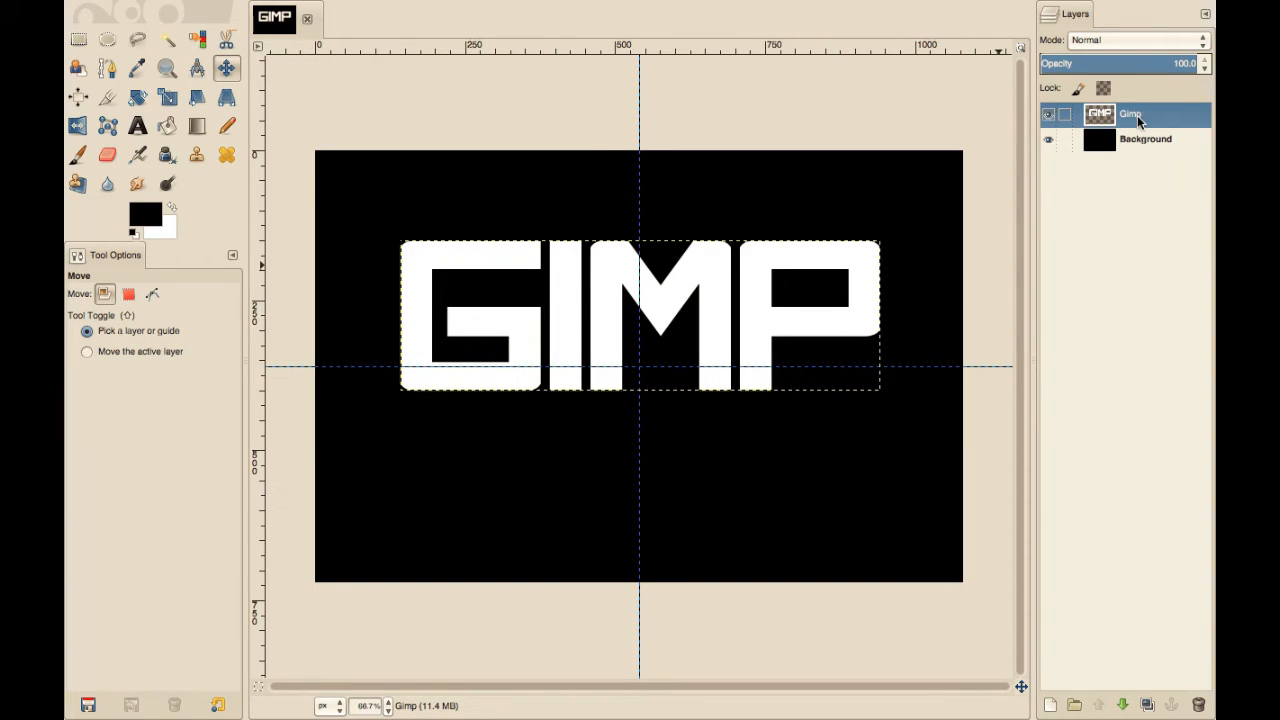
left_click_drag(648, 312, 657, 366)
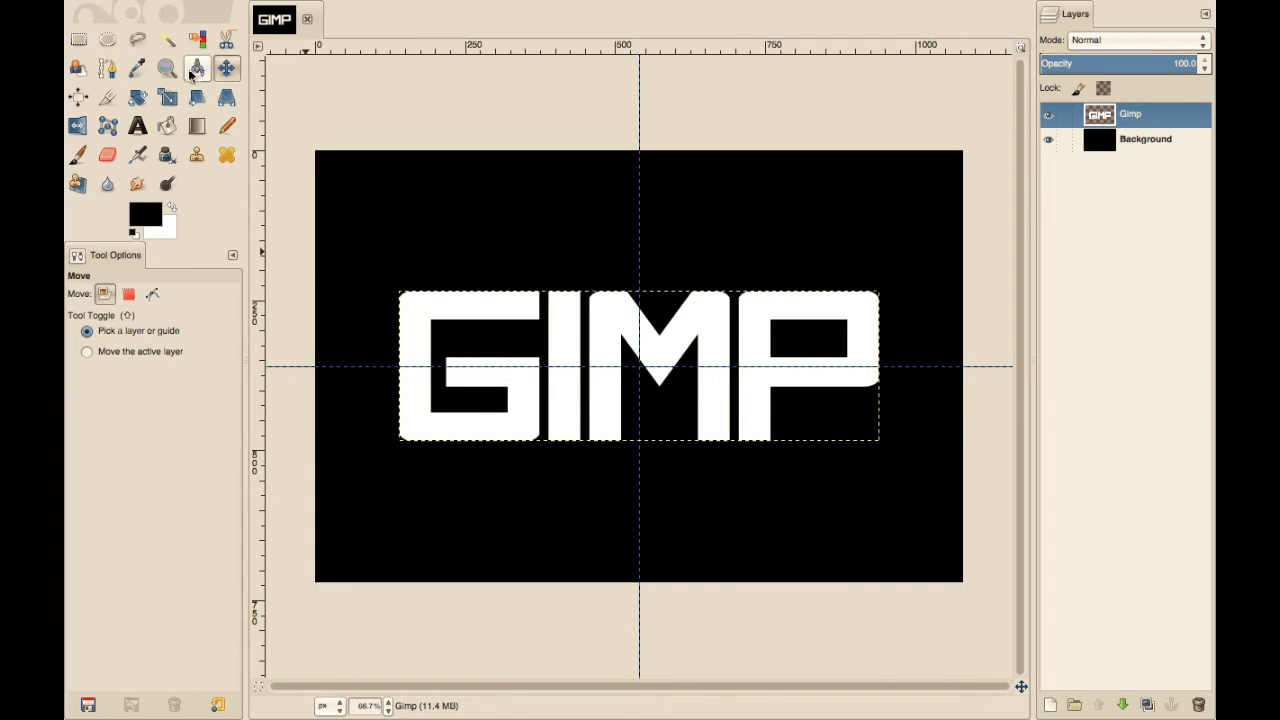
Activate Rectangle Select with Expand from center enabled.
left_click(78, 39)
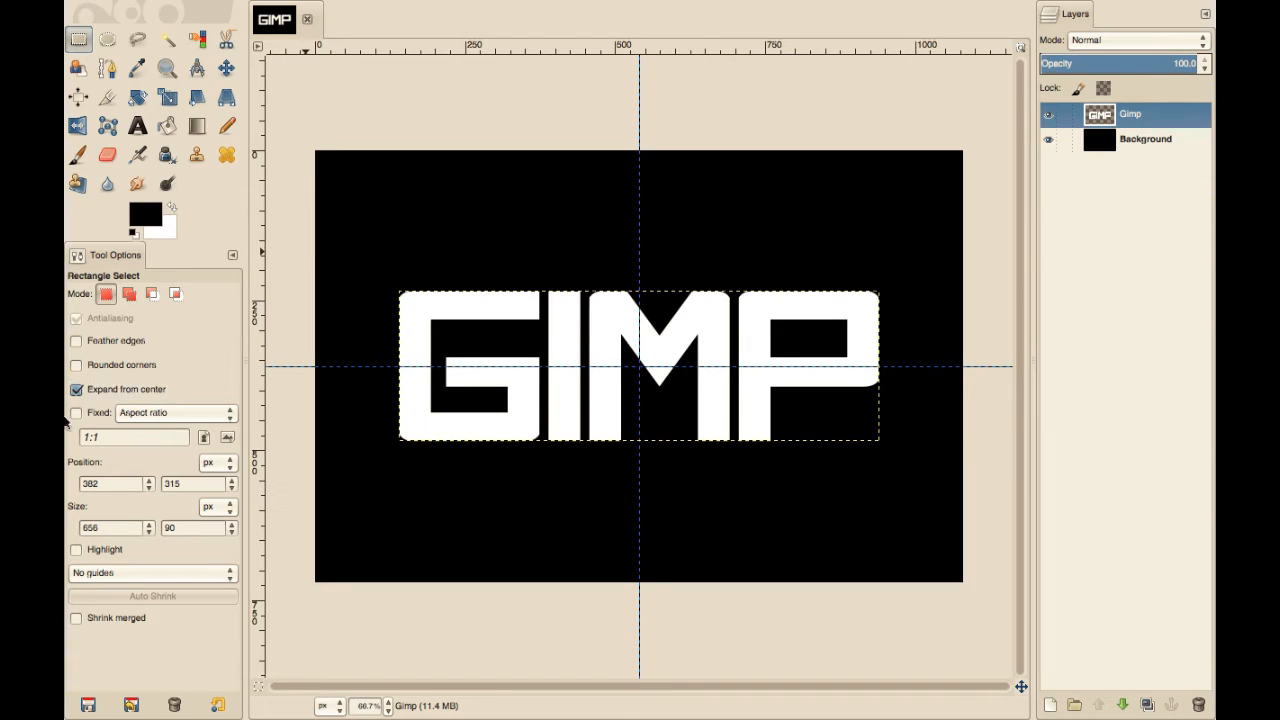
left_click(85, 391)
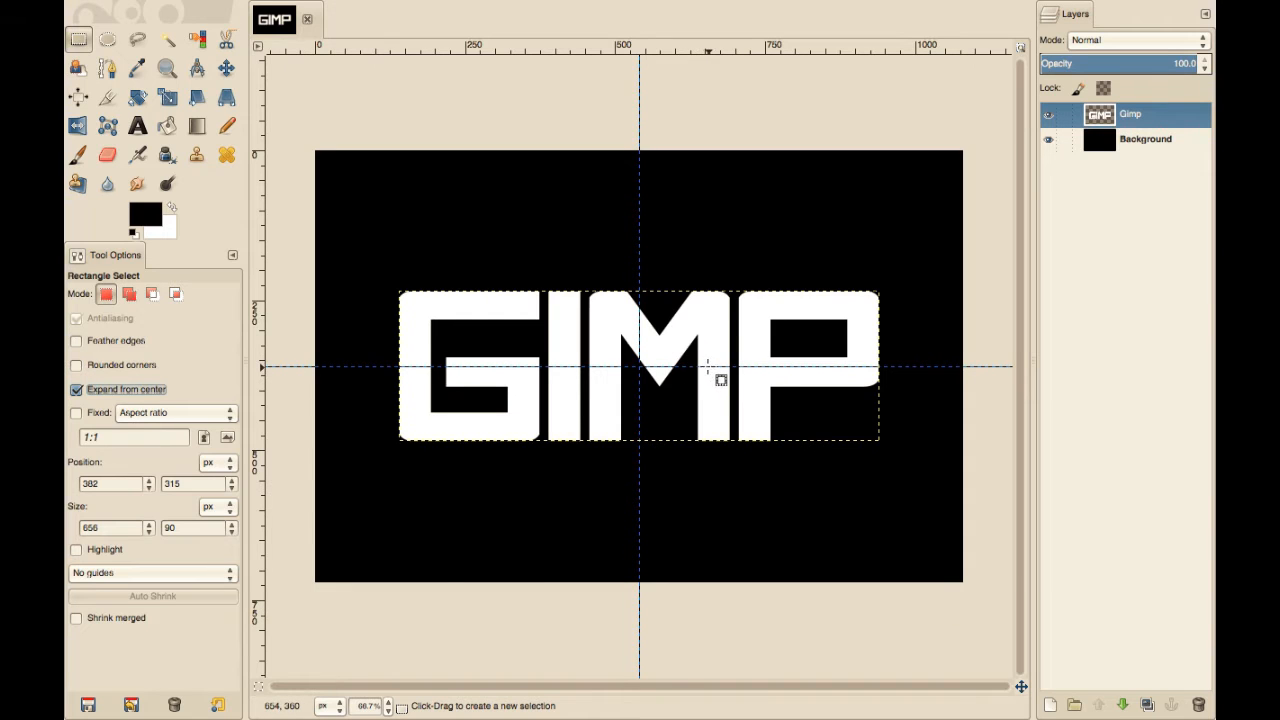
left_click_drag(708, 367, 832, 395)
left_click_drag(846, 390, 540, 390)
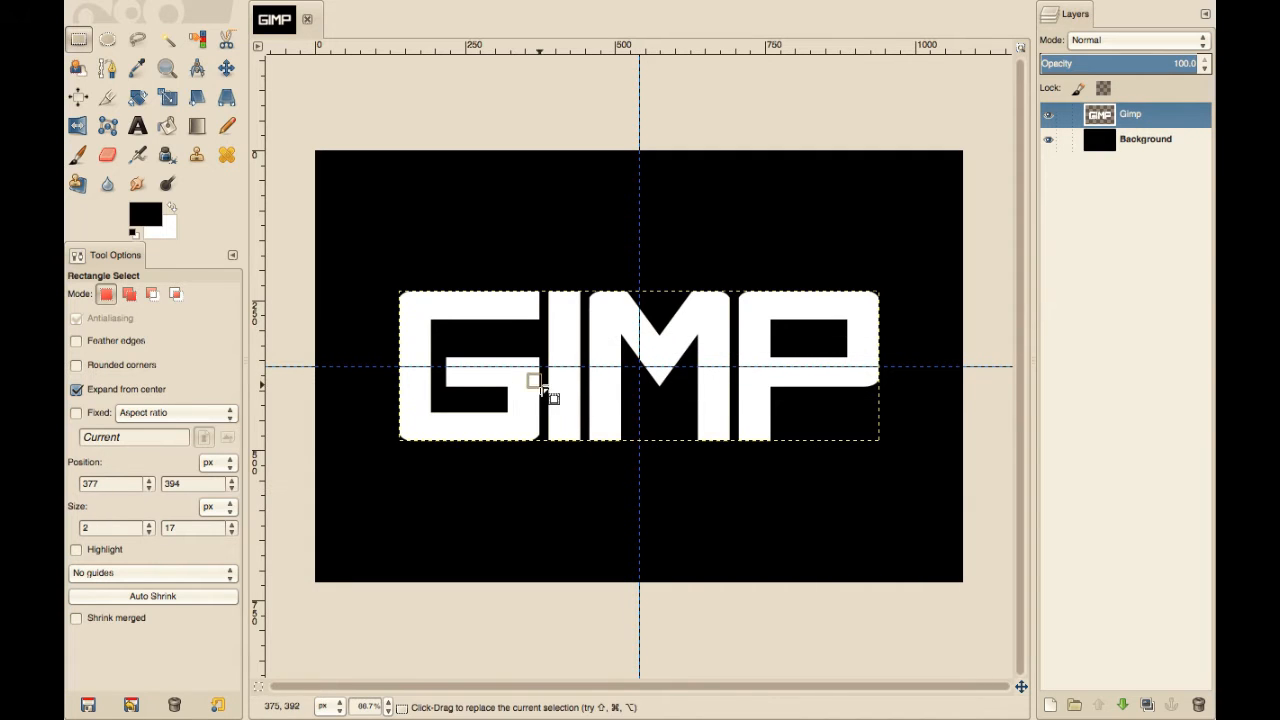
mouse_move(710, 367)
left_mouse_down()
mouse_move(755, 392)
mouse_move(883, 393)
left_mouse_up()
left_click_drag(680, 367, 848, 392)
left_click(802, 368)
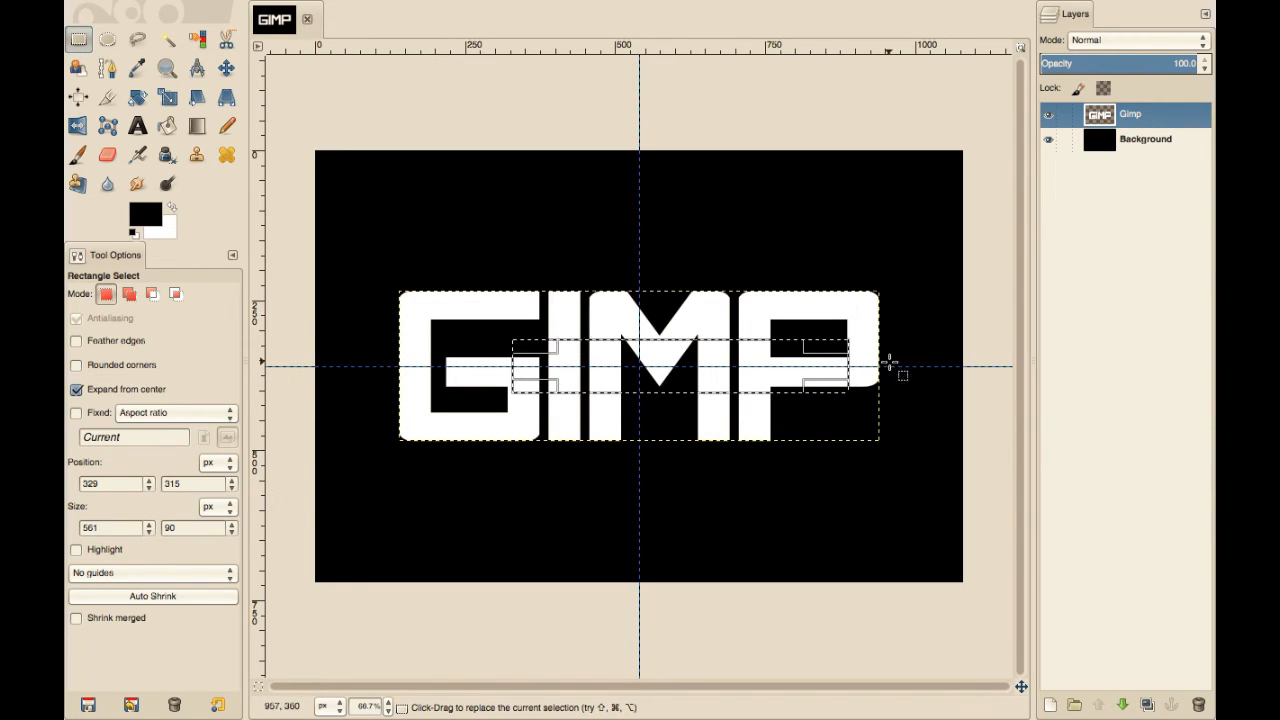
left_click(896, 367)
Select a band about 783 × 78 px centred on the horizontal guide across the letters I, M and P, and clear it from the text layer.
left_click_drag(779, 367, 1018, 393)
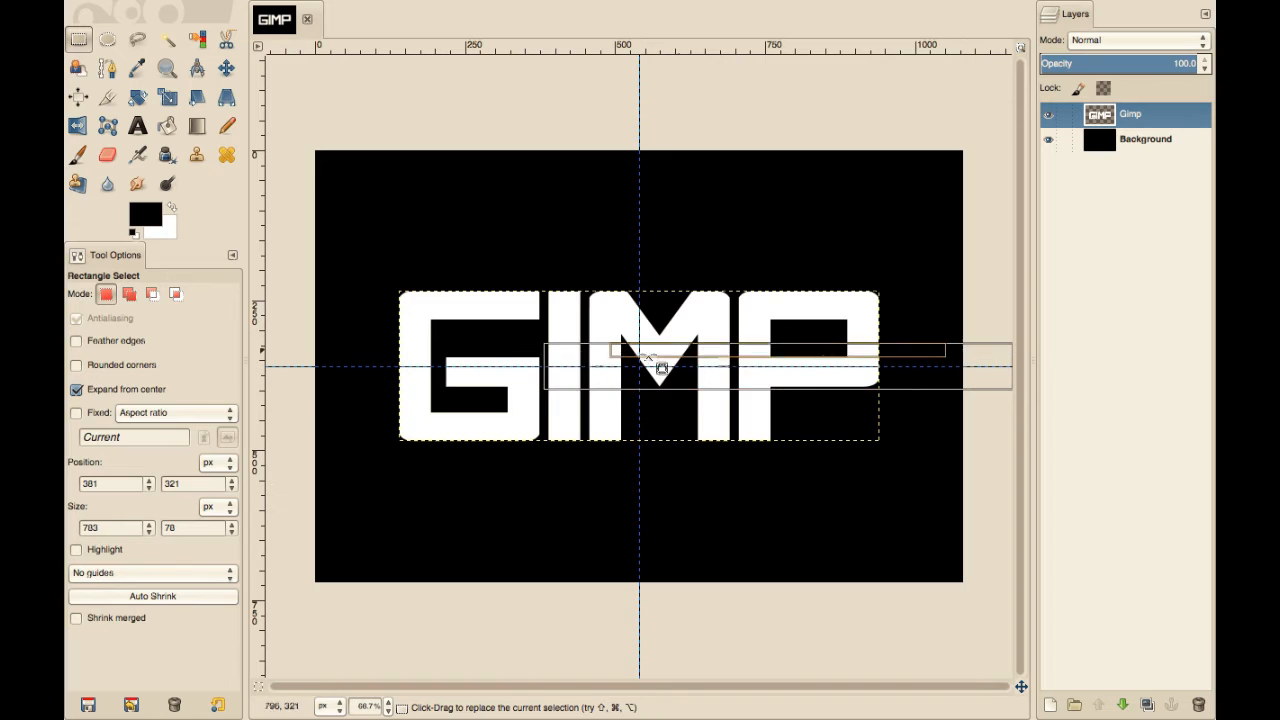
mouse_move(270, 5)
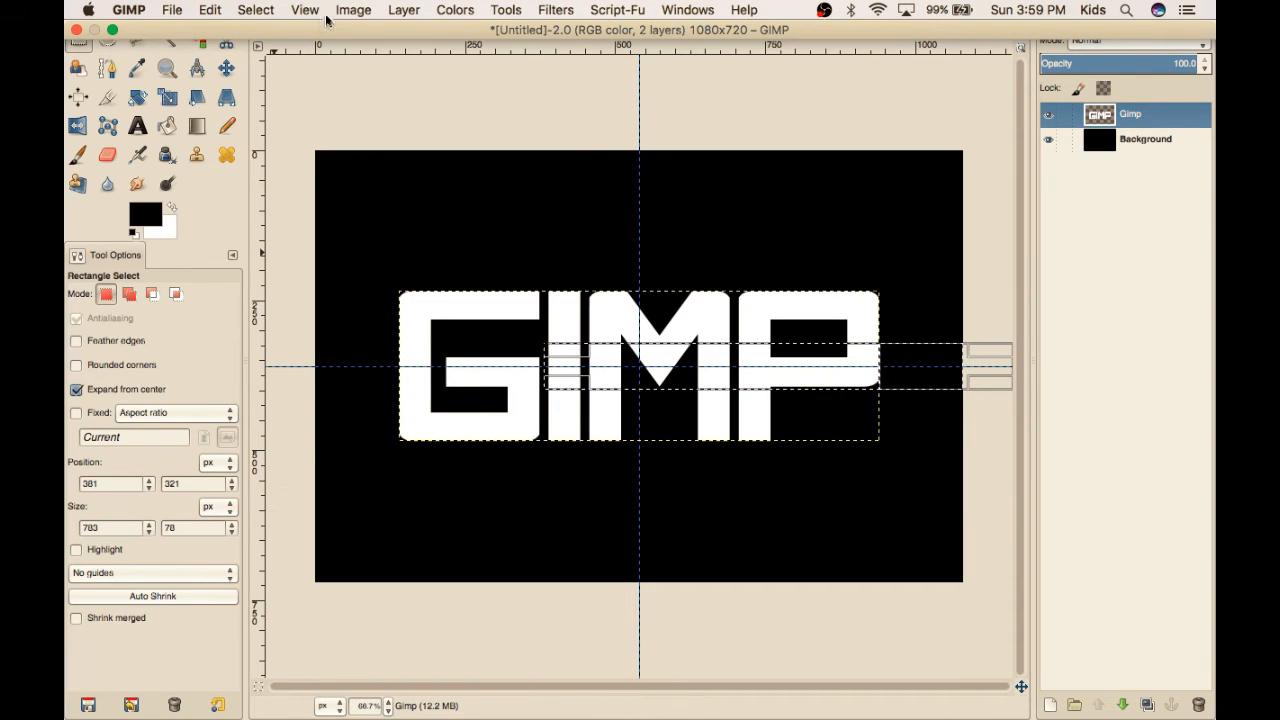
left_click(256, 10)
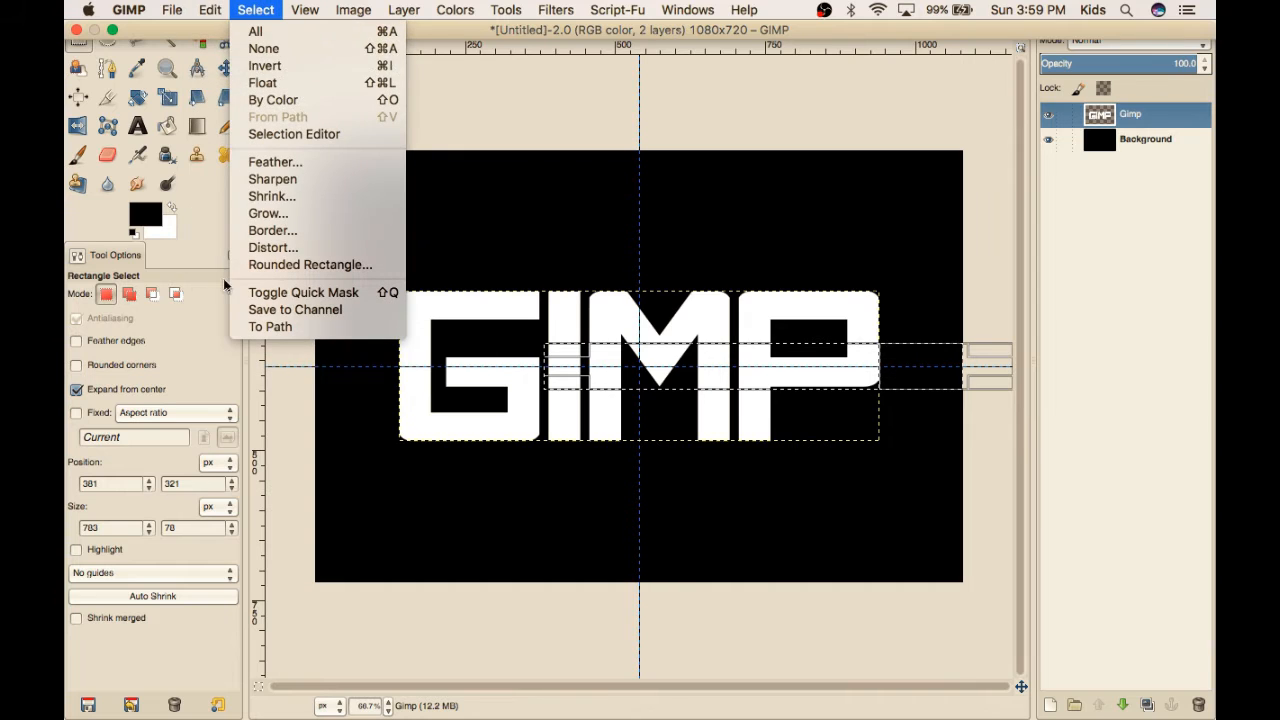
mouse_move(210, 10)
left_click(245, 238)
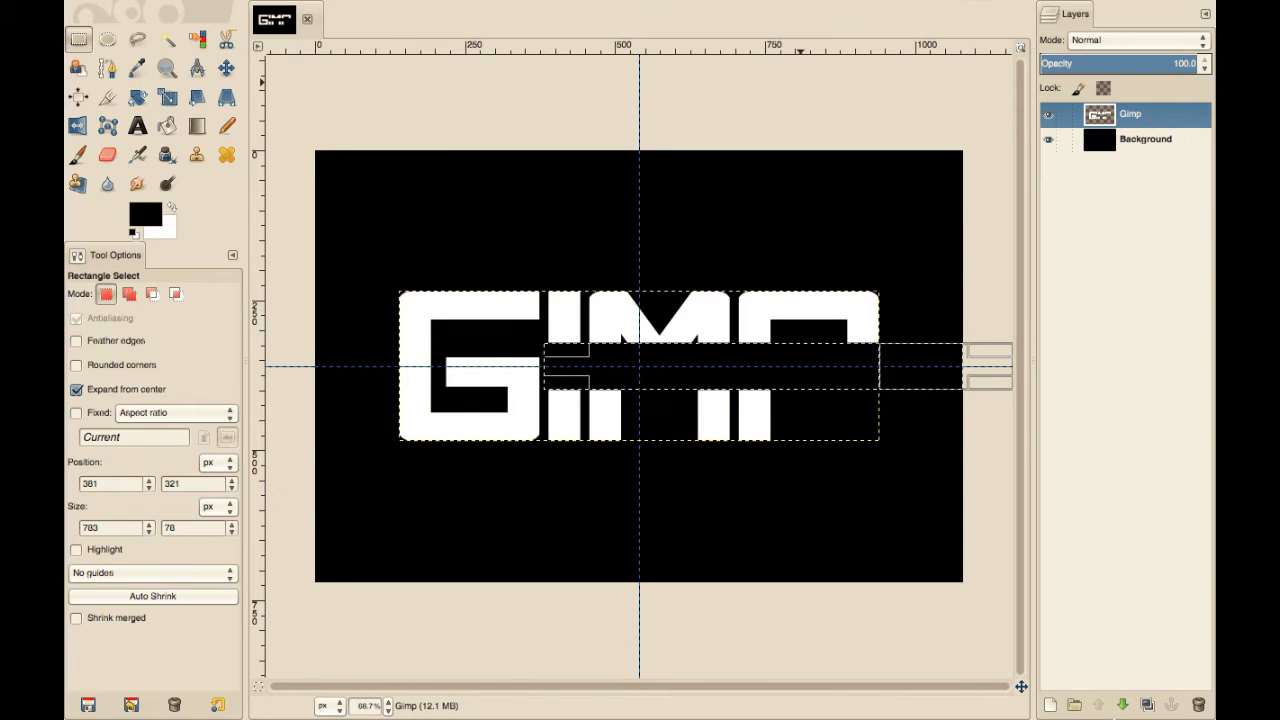
Create a transparent 1080 × 720 px layer named "inner".
left_click(1052, 706)
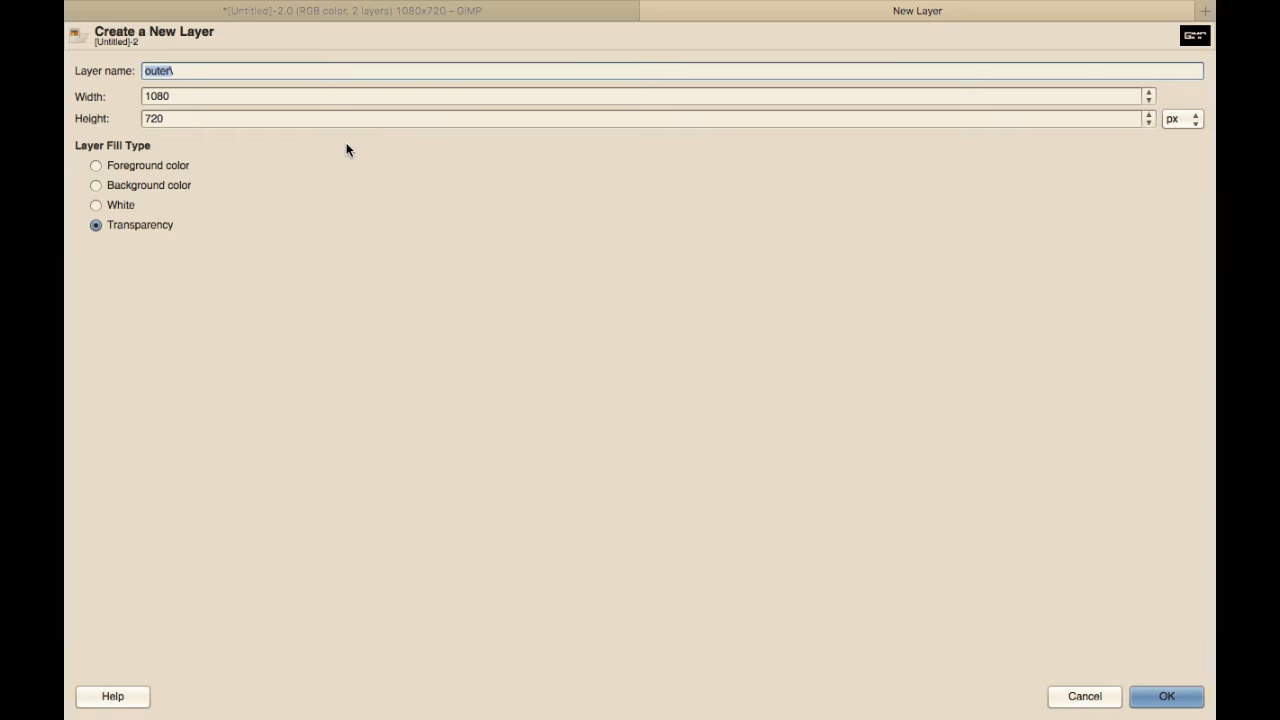
type("inner")
left_click(1158, 697)
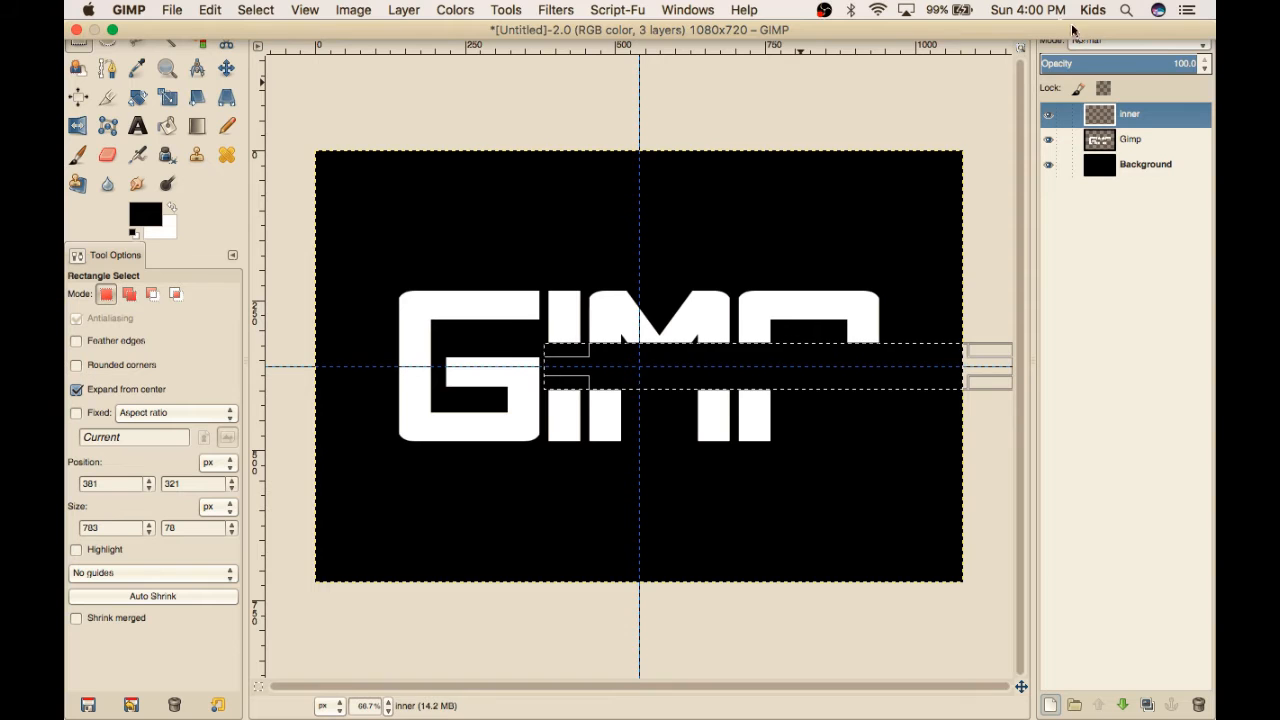
Create a selection from the Gimp text layer's alpha, replacing the rectangular selection.
left_click(1130, 139)
right_click(1140, 141)
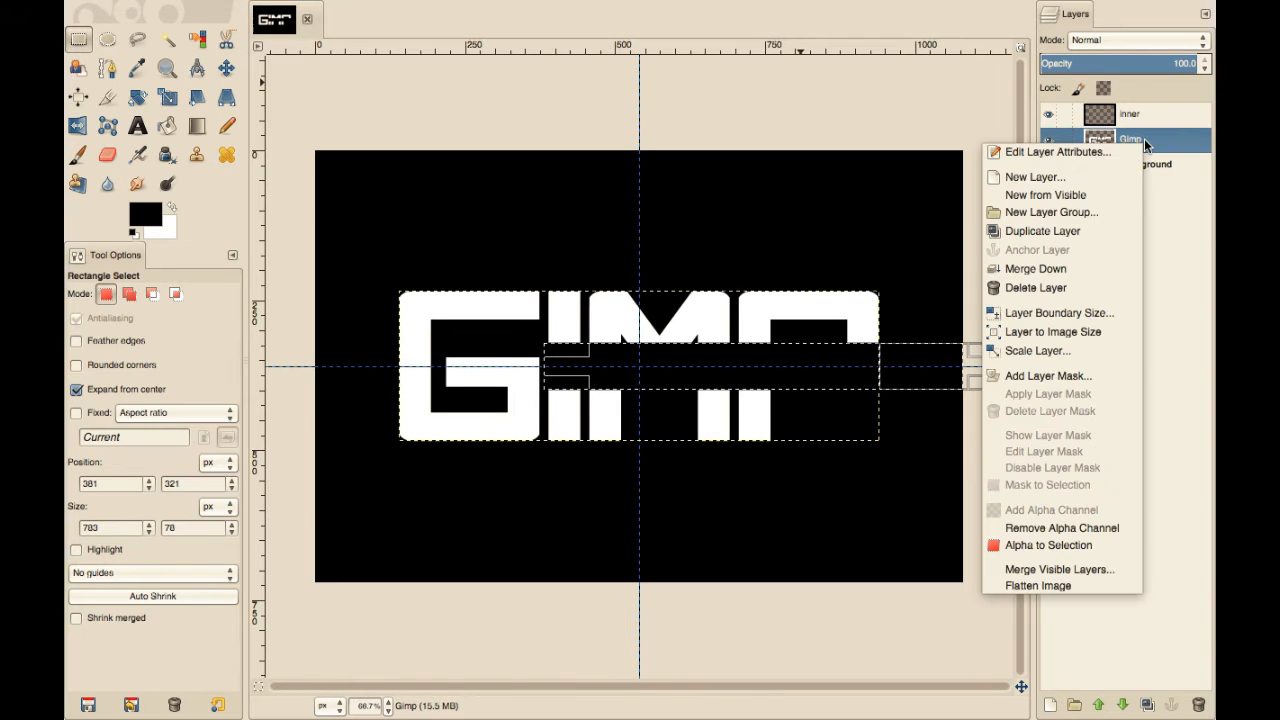
left_click(1052, 544)
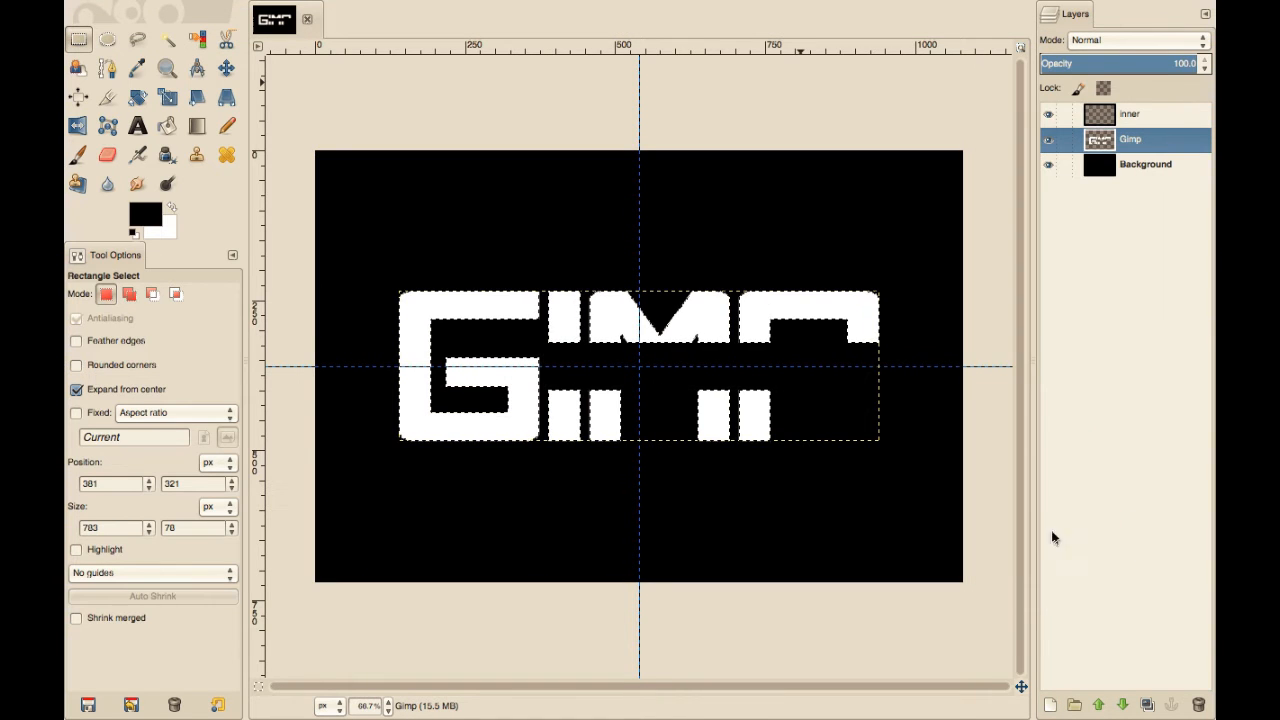
On the inner layer, fill the letter-shaped selection with cyan 0fffff using Bucket Fill.
left_click(1140, 114)
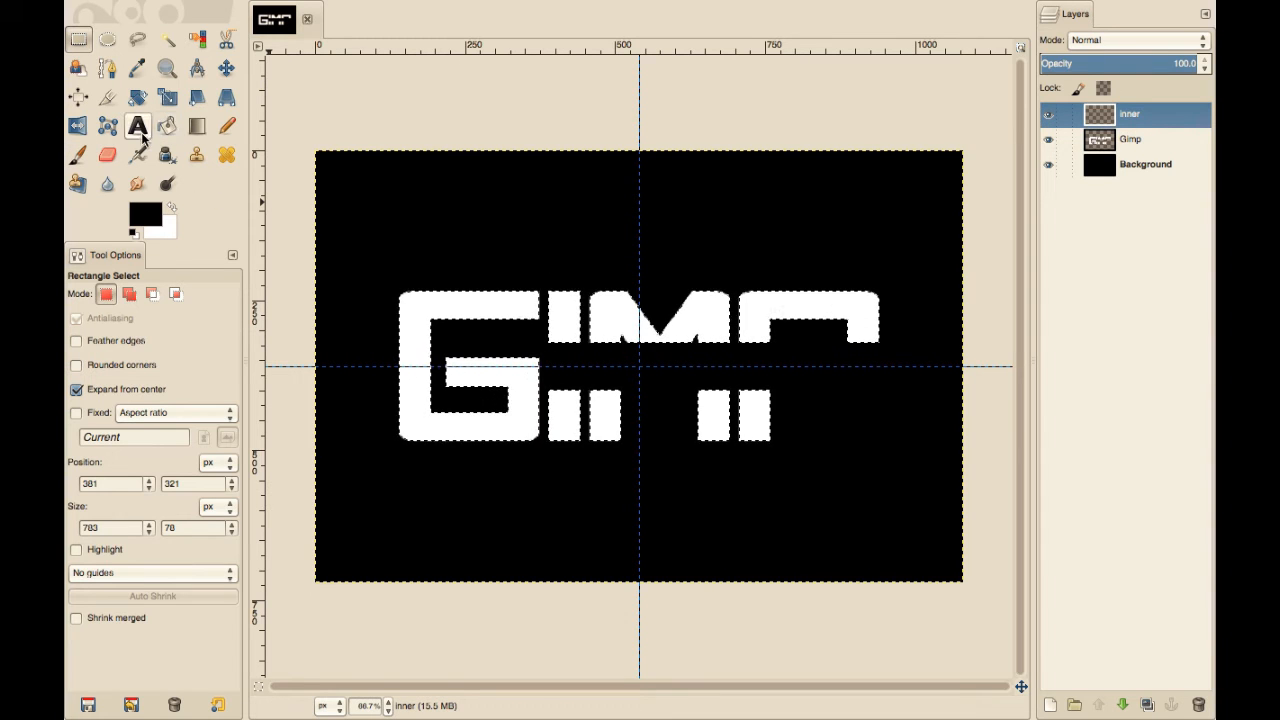
left_click(166, 125)
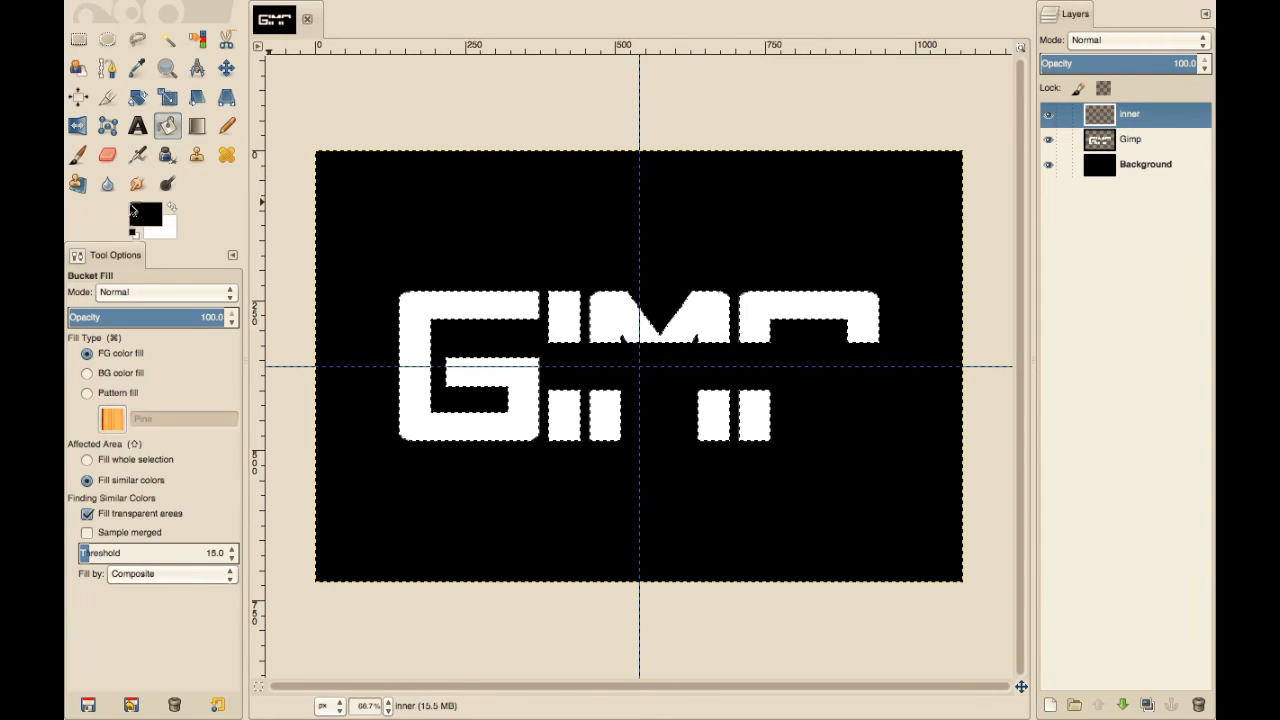
left_click(142, 224)
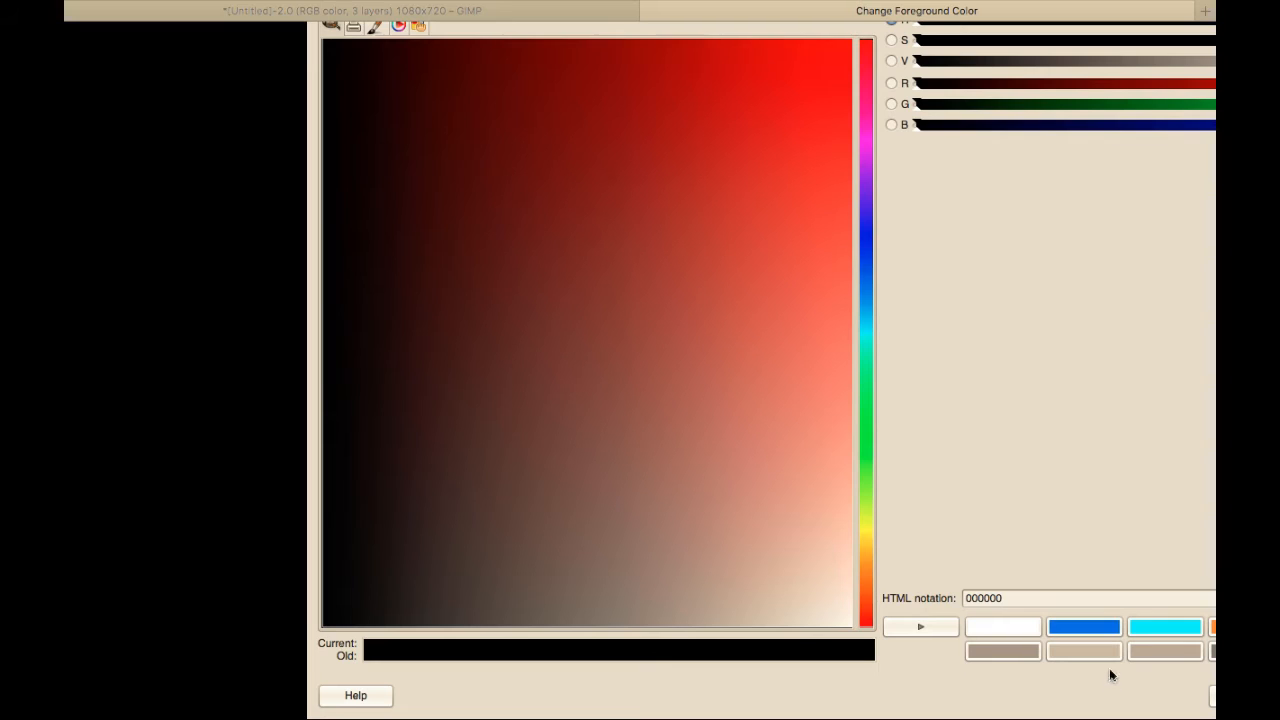
left_click(1135, 627)
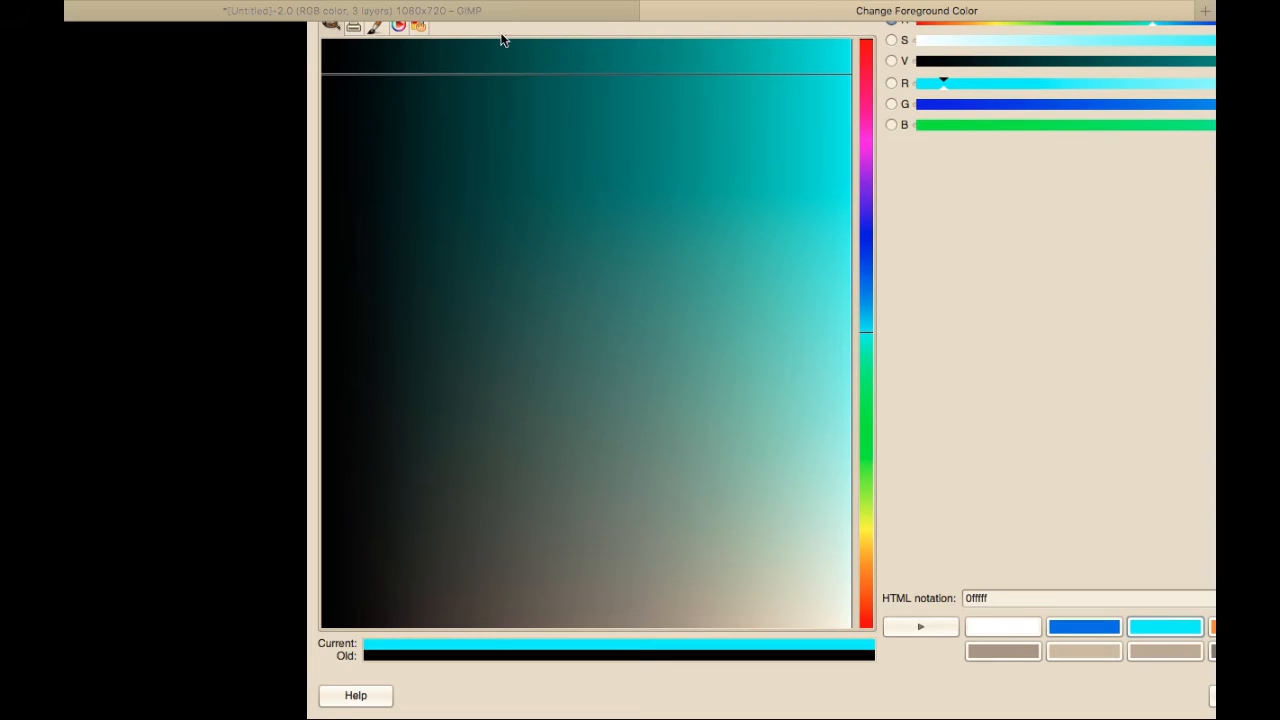
mouse_move(296, 7)
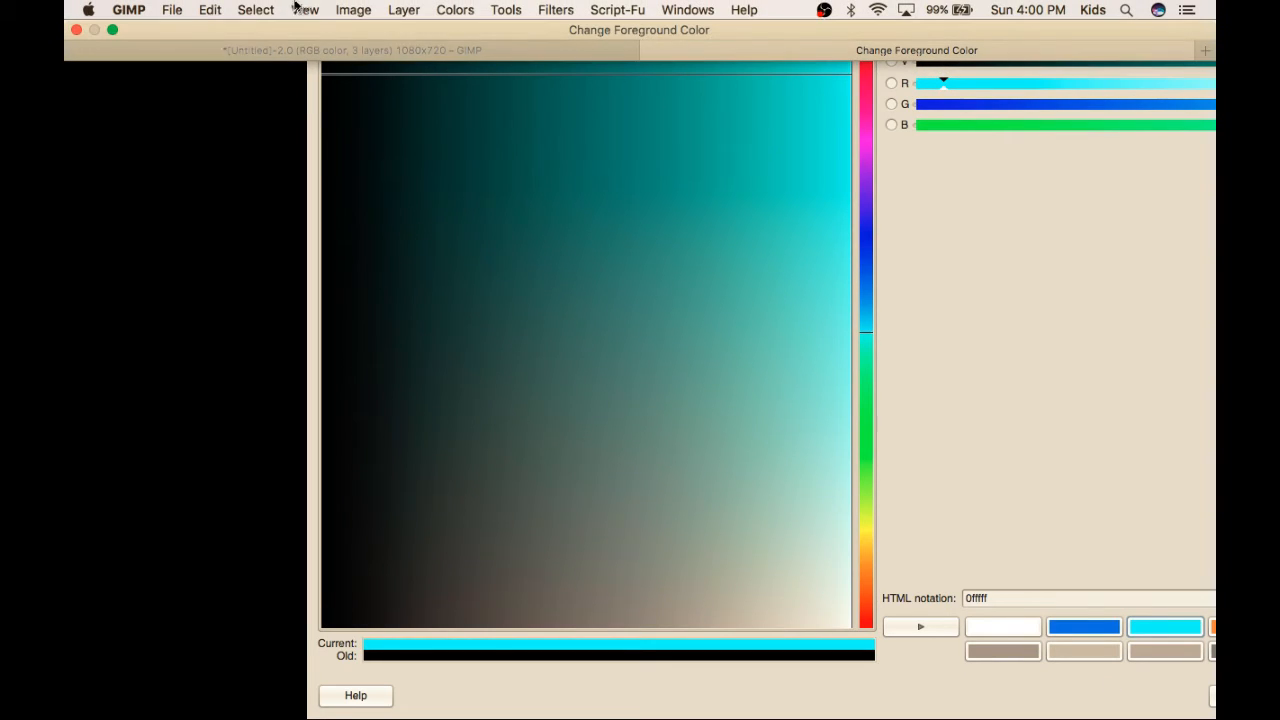
left_click(113, 31)
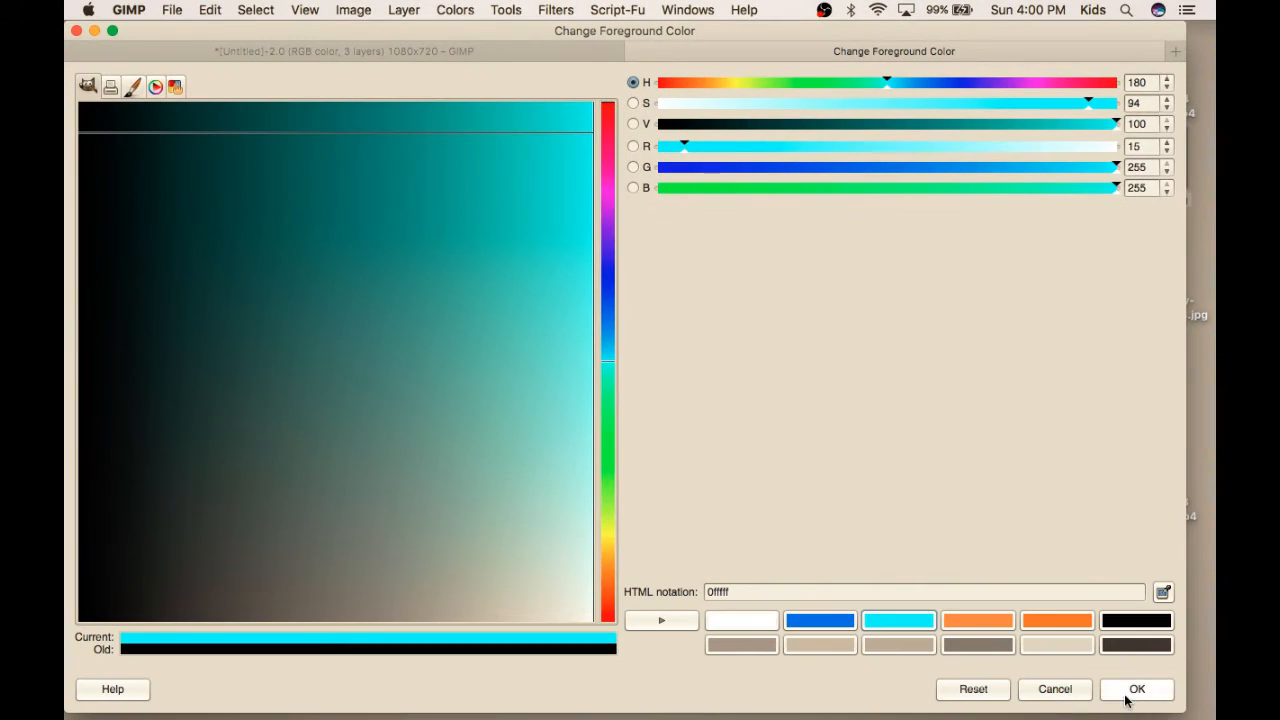
left_click(1126, 694)
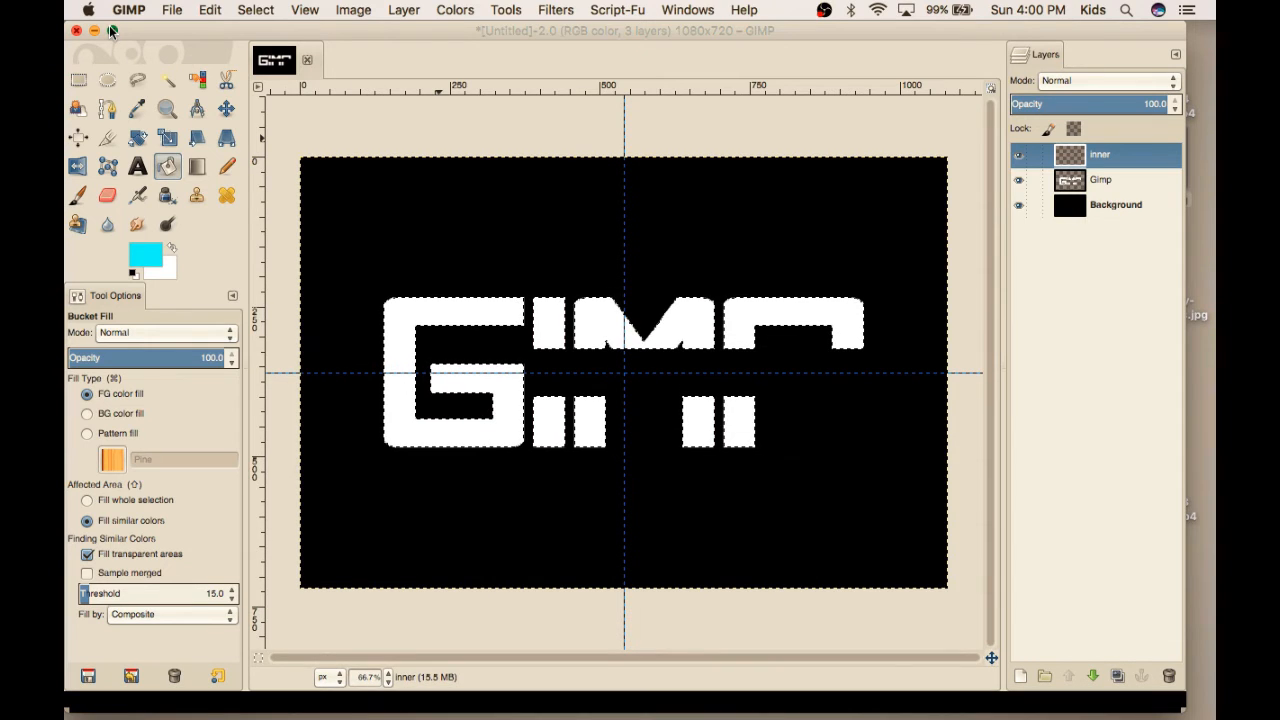
left_click(113, 31)
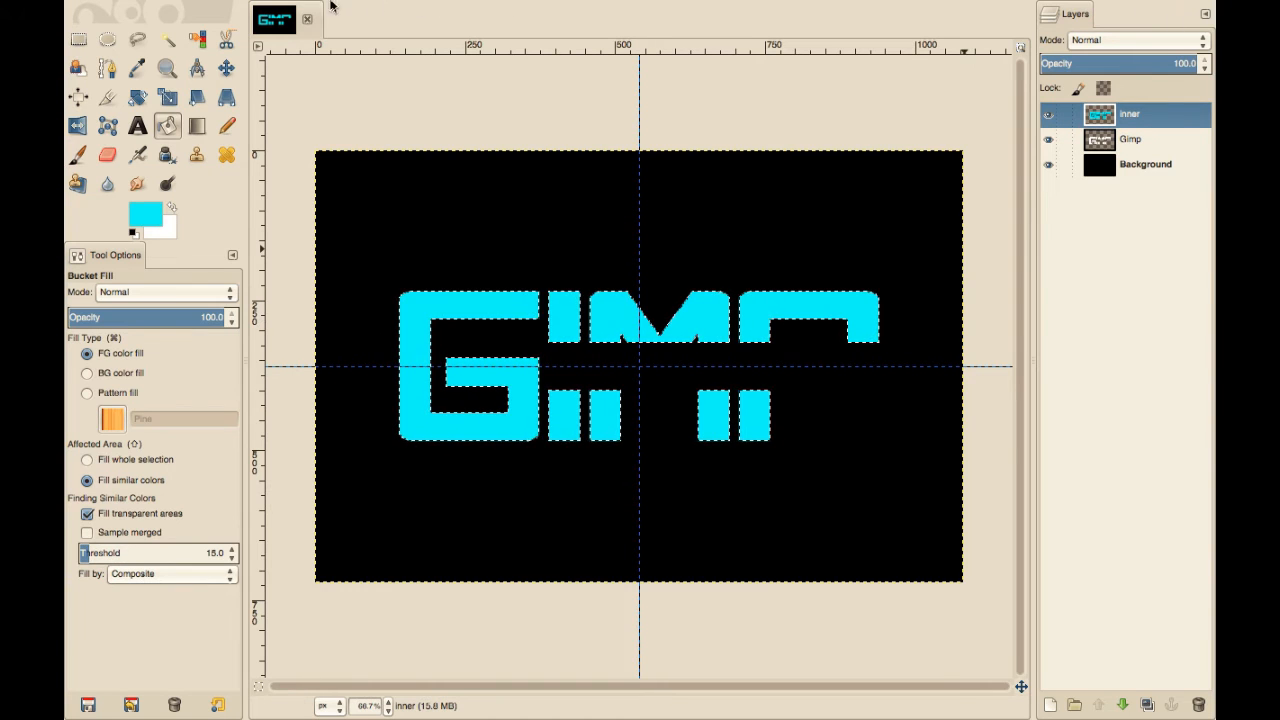
Shrink the letter selection by 2 px with shrinking from the image border enabled, and feather it by 10 px.
left_click(254, 10)
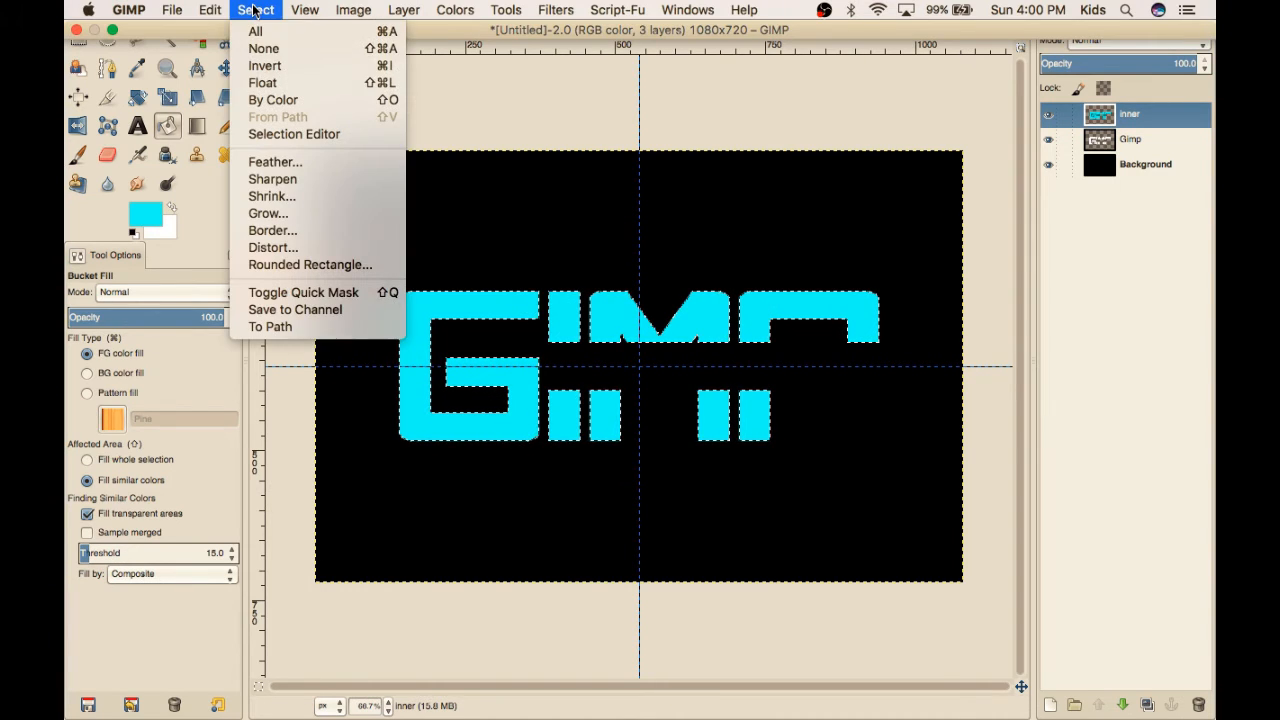
left_click(278, 198)
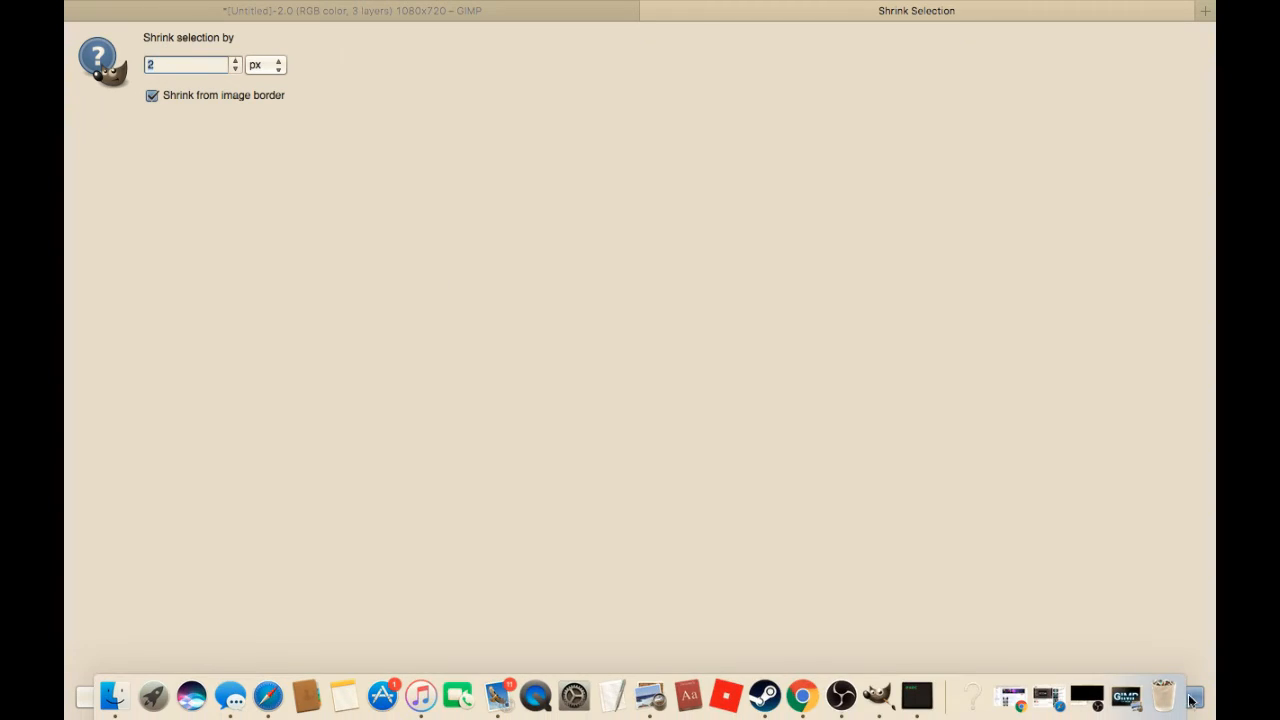
left_click(1177, 699)
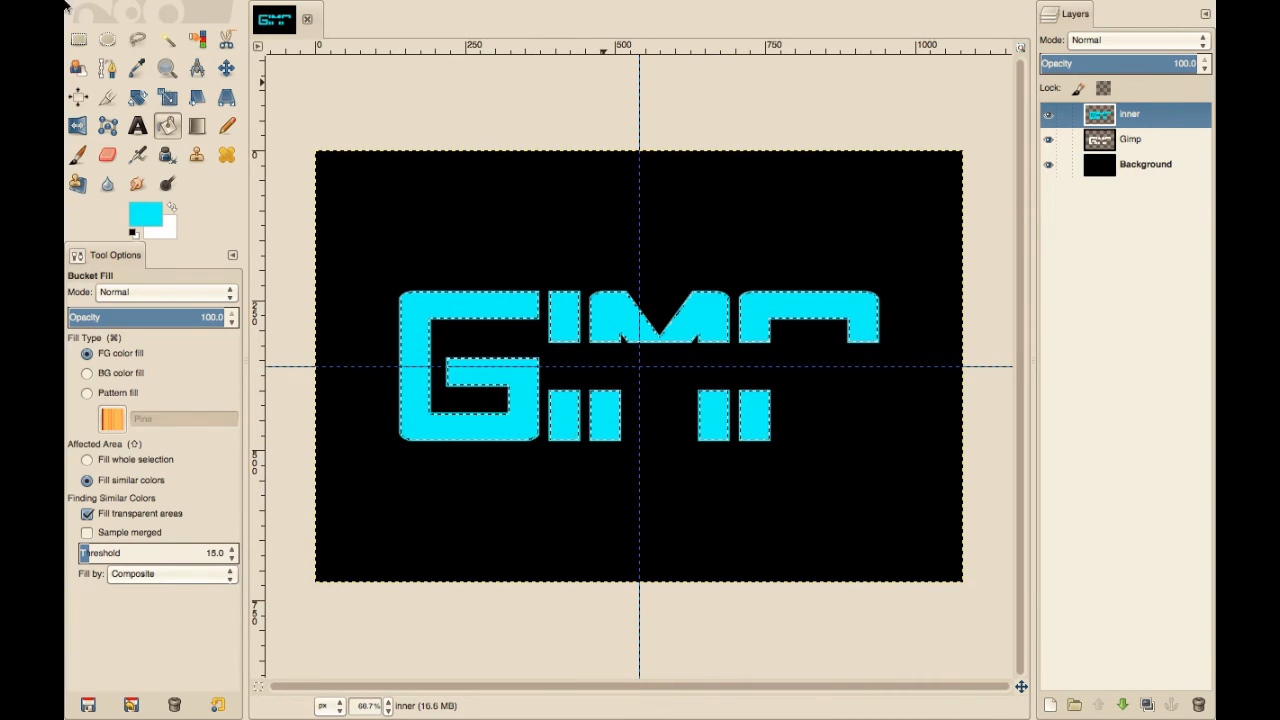
left_click(256, 10)
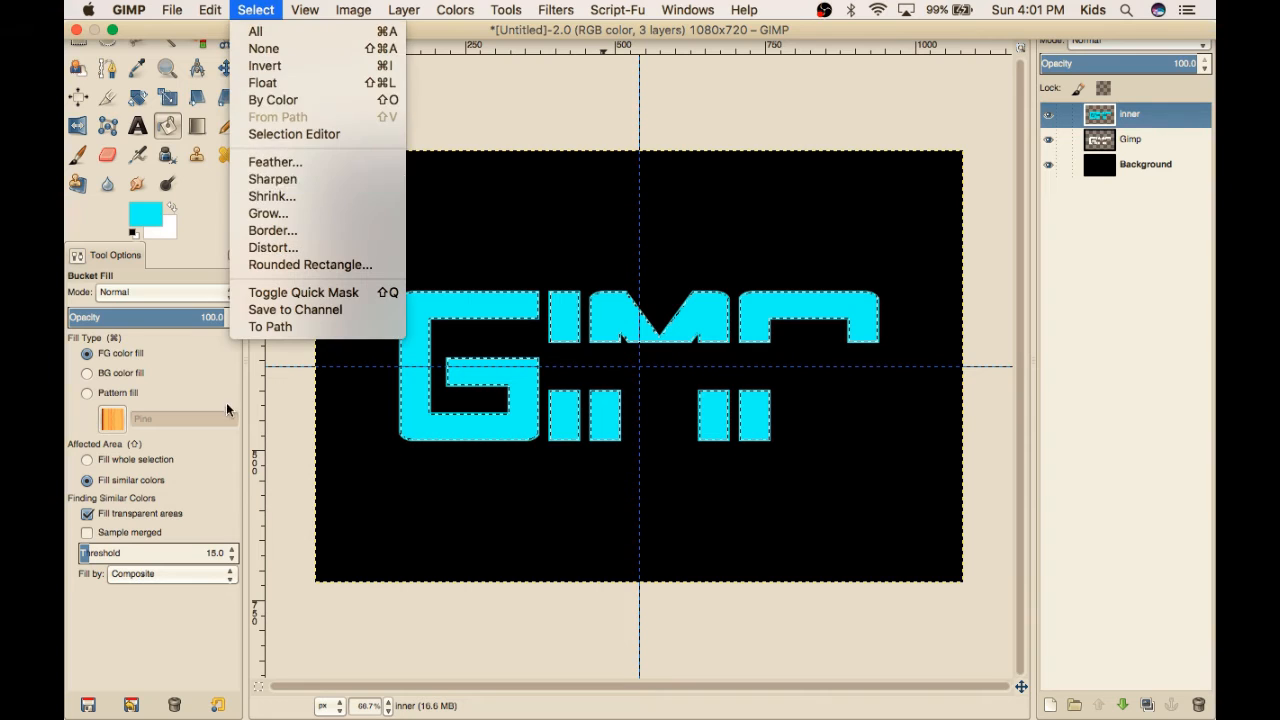
left_click(285, 160)
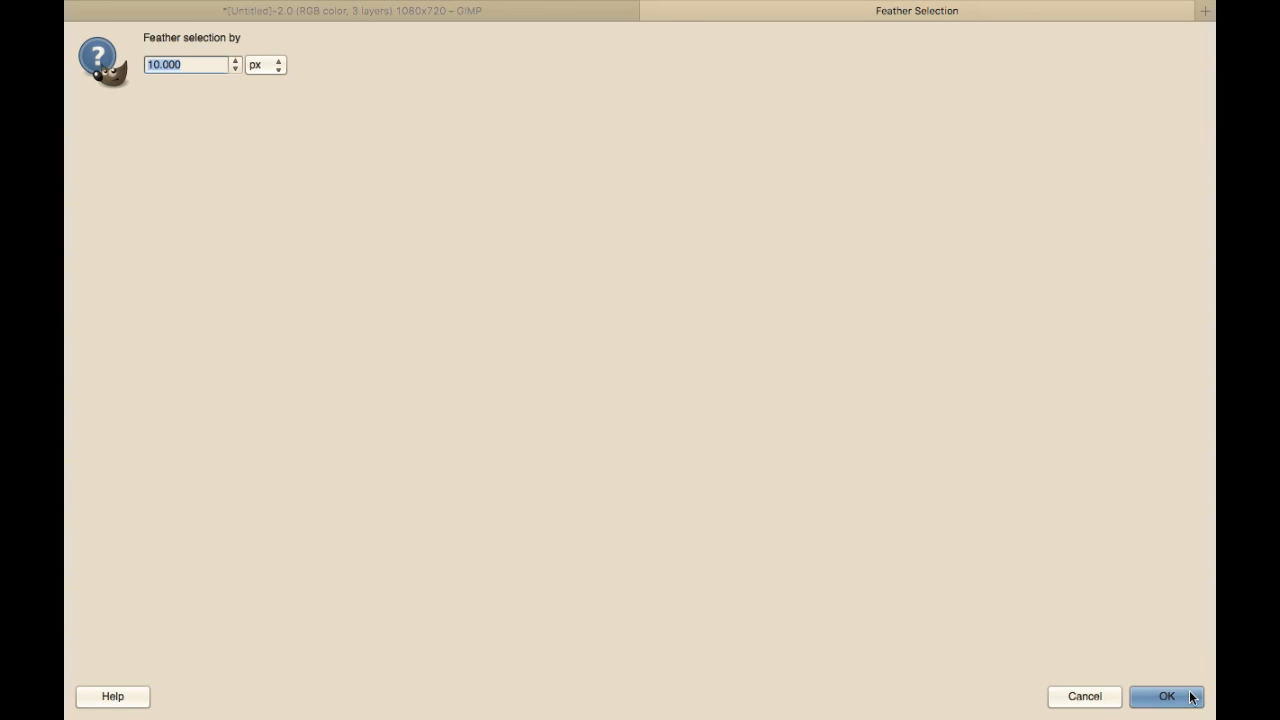
left_click(1192, 697)
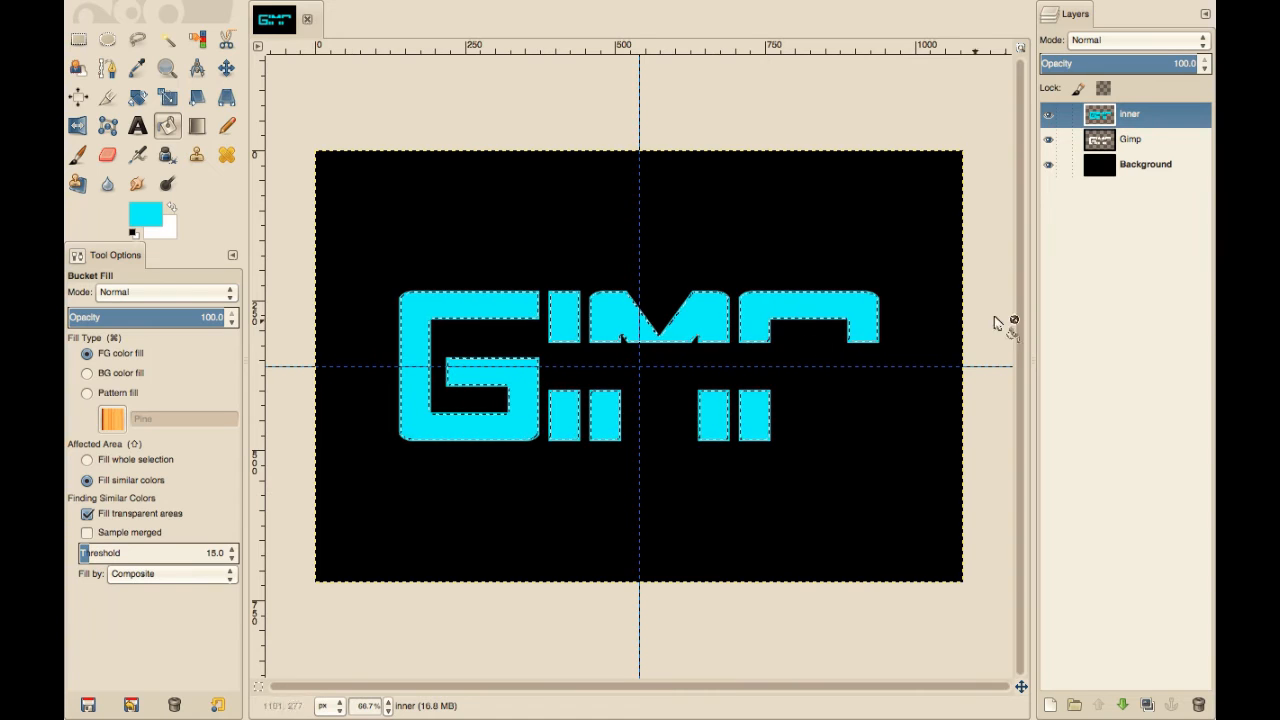
Clear the feathered selection from the inner layer's cyan fill and remove the selection.
mouse_move(173, 8)
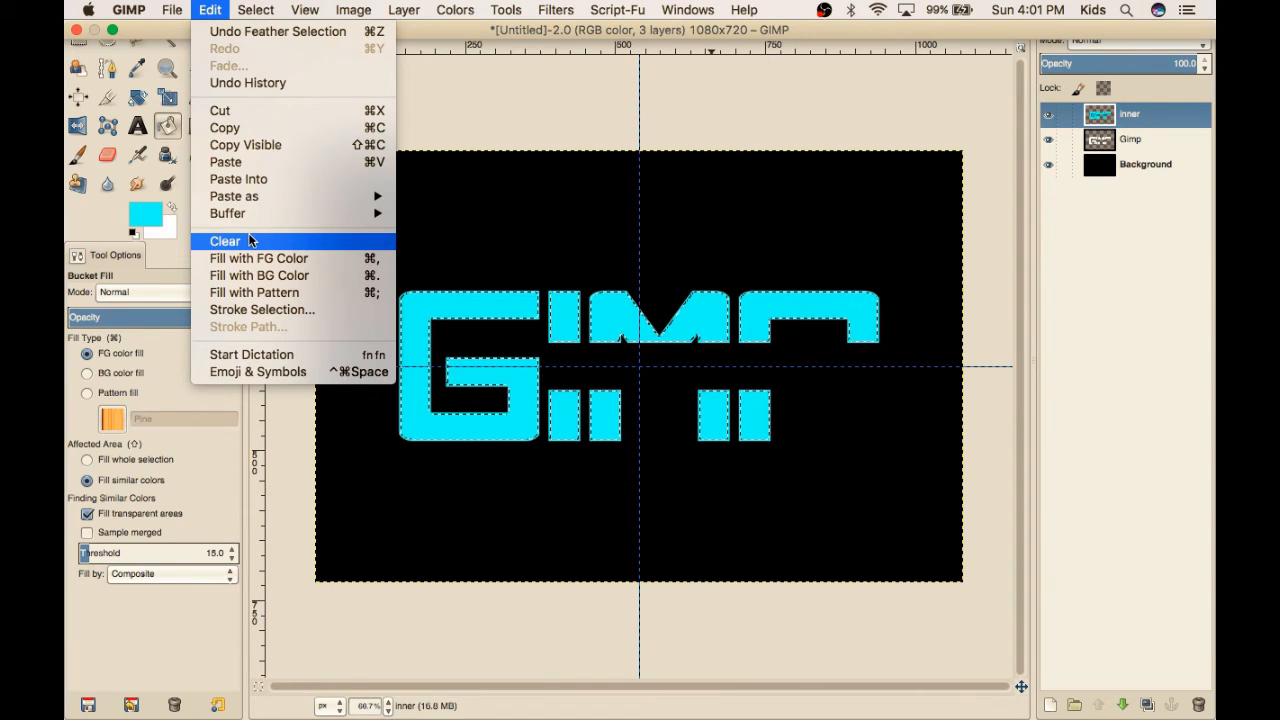
left_click(272, 242)
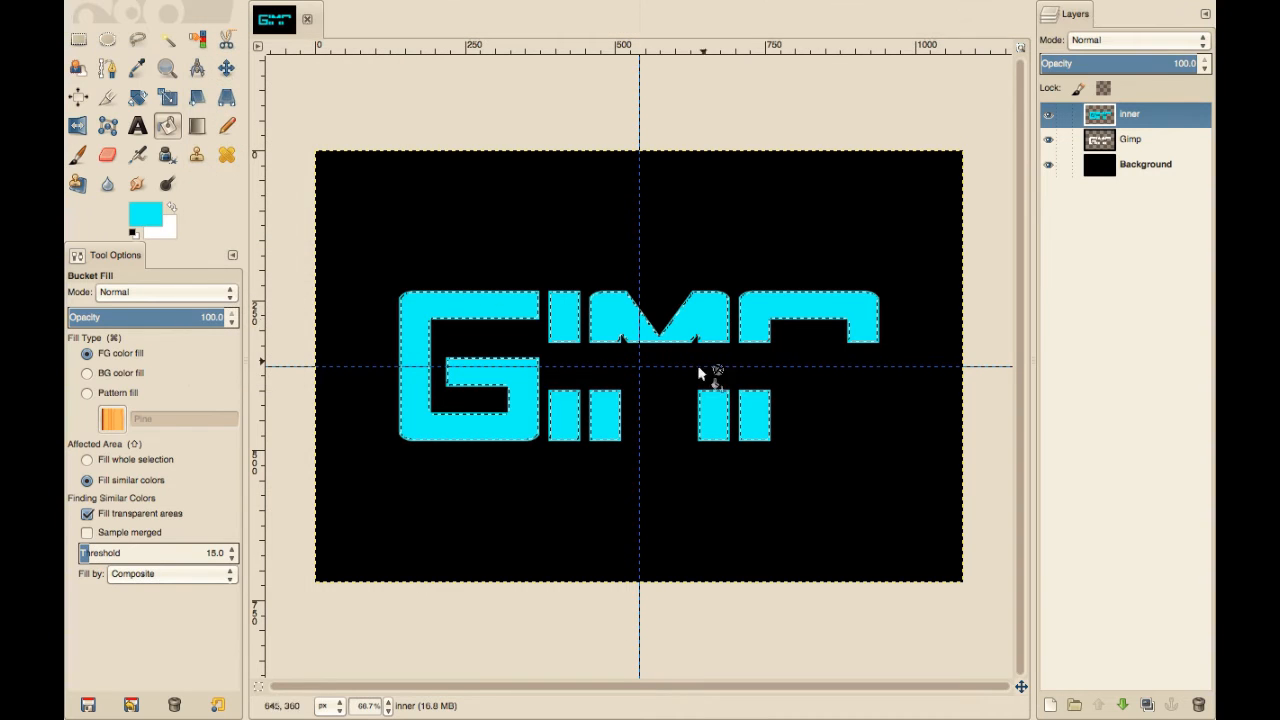
key("Delete")
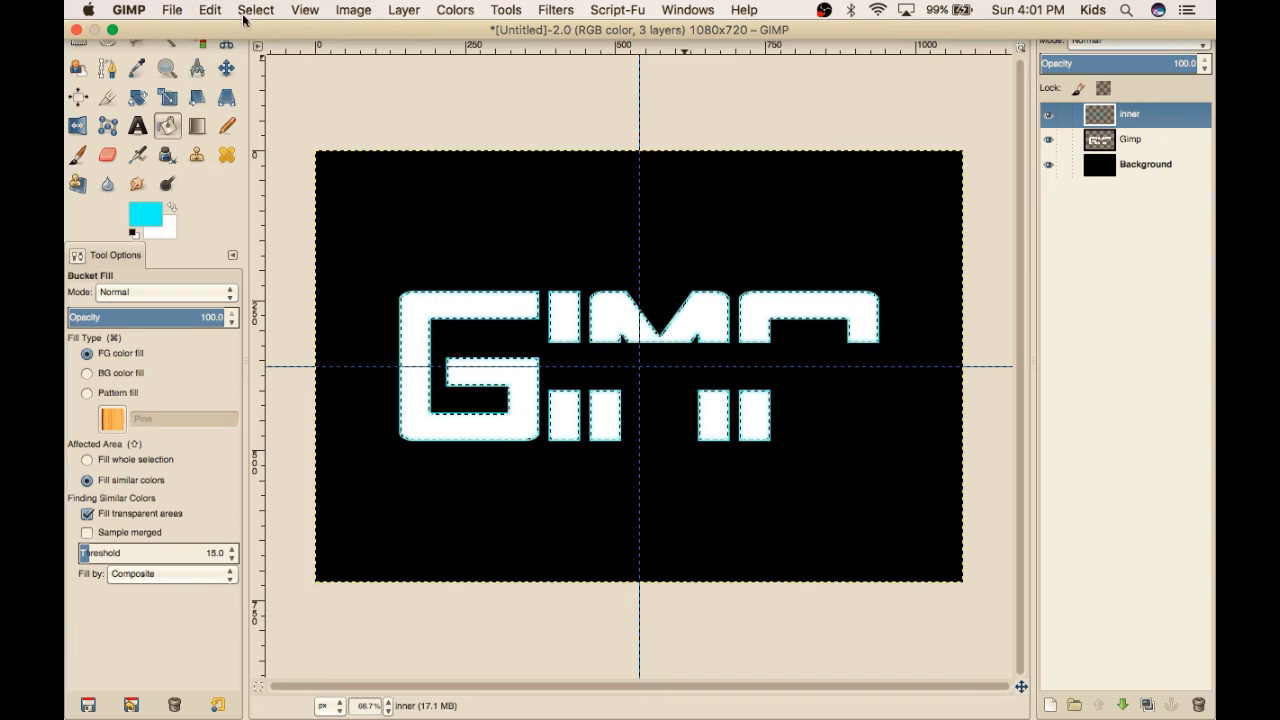
left_click(255, 10)
left_click(260, 48)
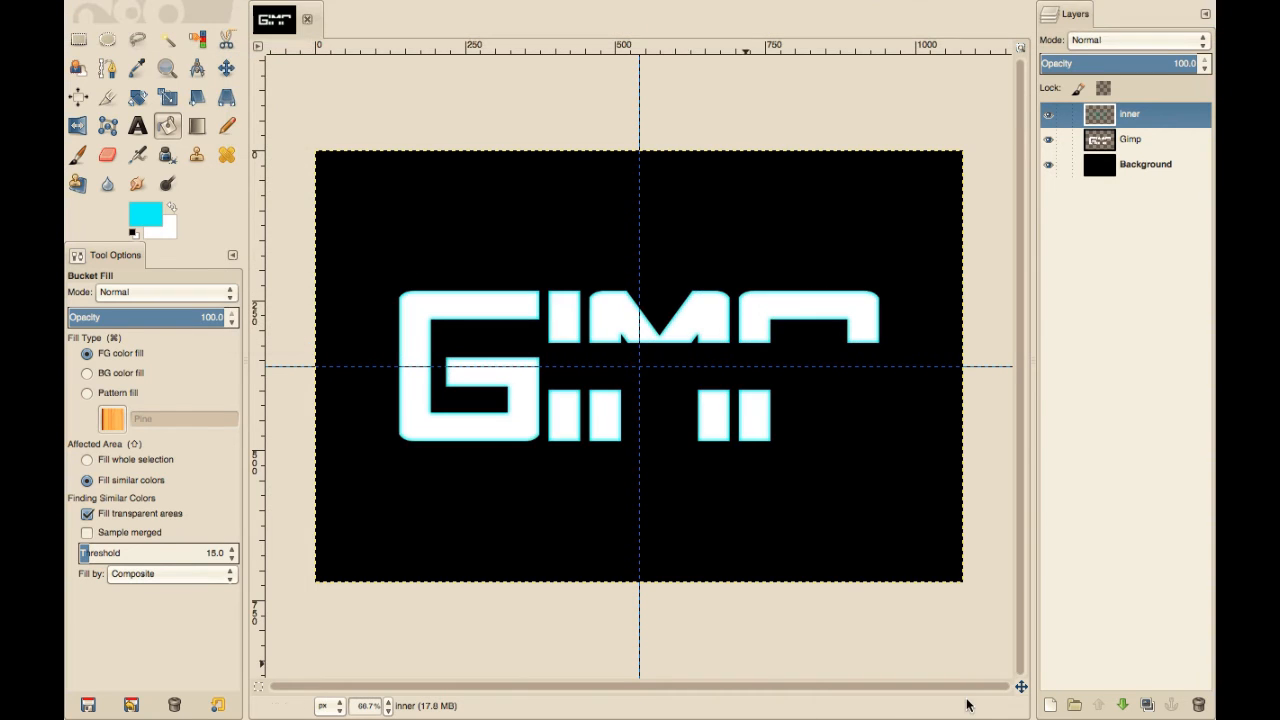
Create a transparent 1080 × 720 px layer named "outer" and place it between the Gimp text layer and Background.
left_click(1047, 705)
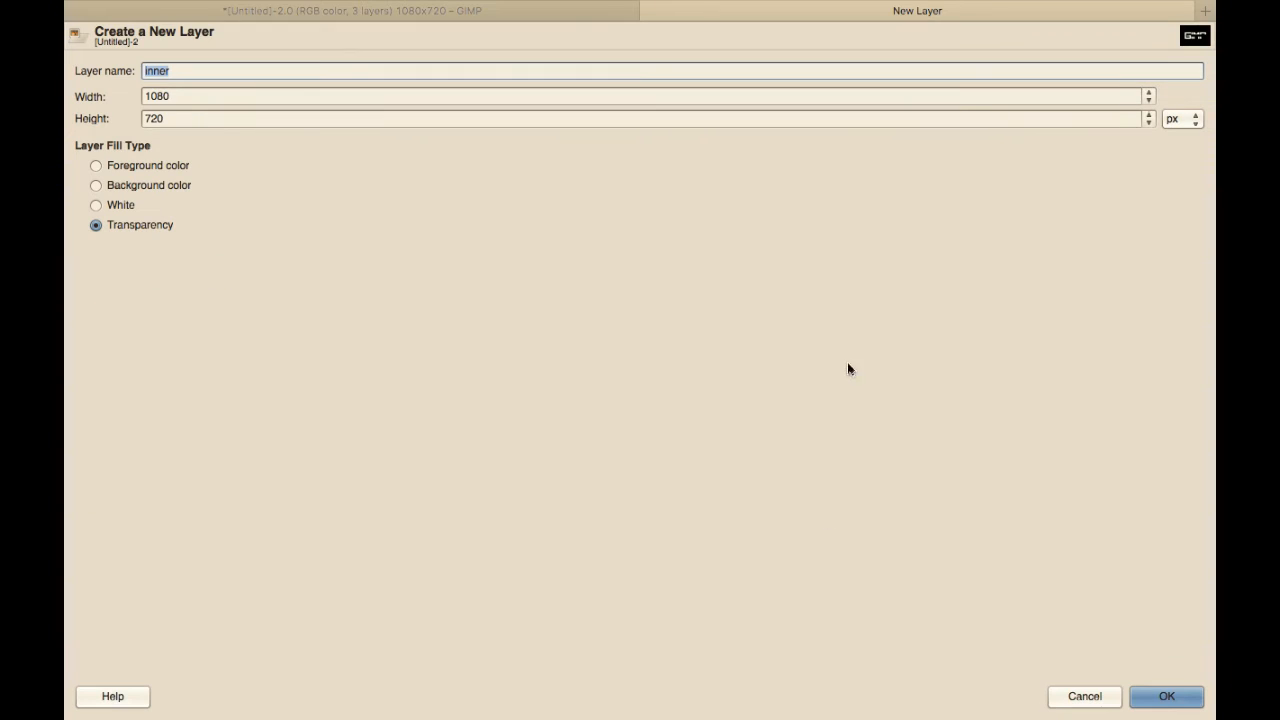
type("outer")
left_click(1194, 697)
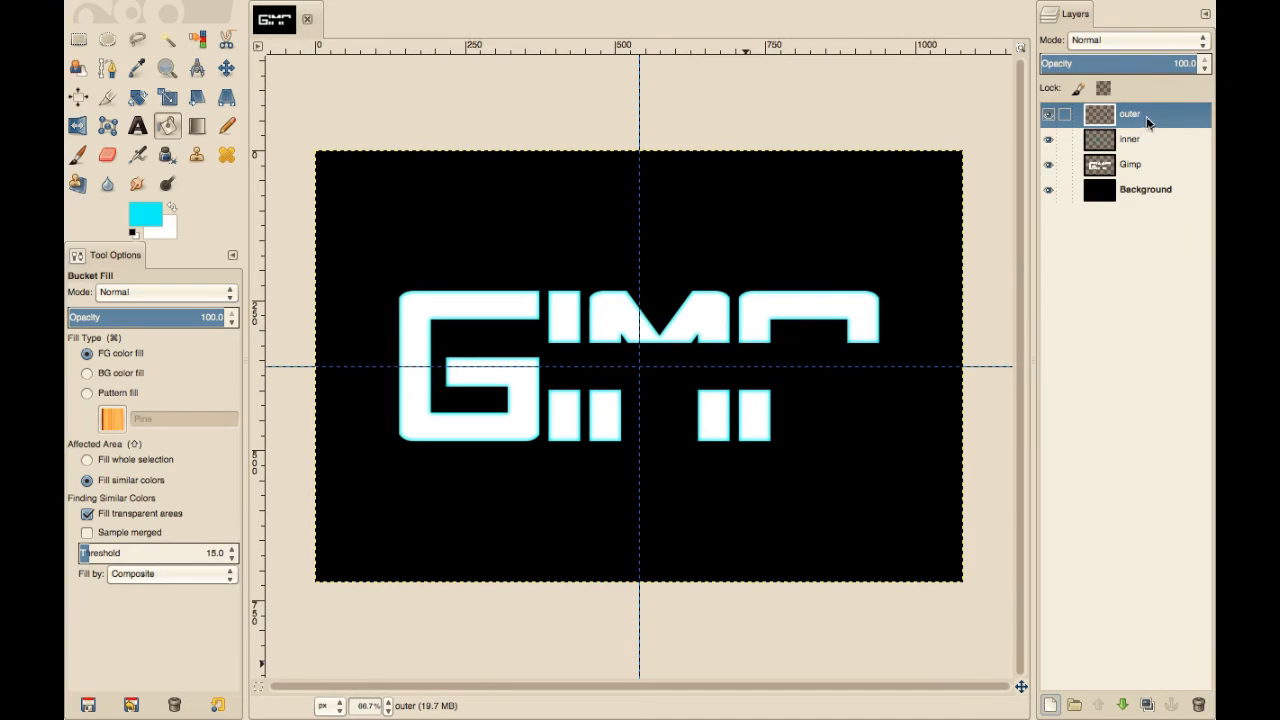
left_click_drag(1147, 121, 1160, 184)
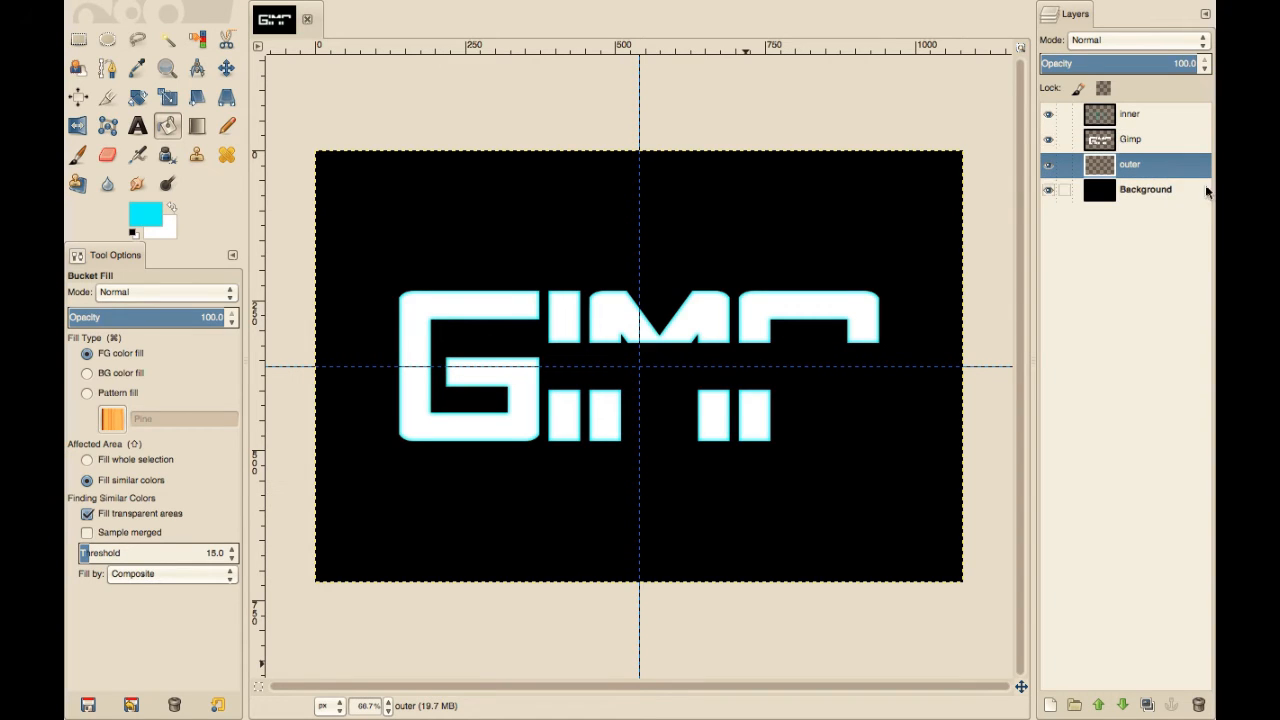
Create a selection from the Gimp text layer's alpha, activate the outer layer and grow the selection by 10 px.
left_click(1126, 141)
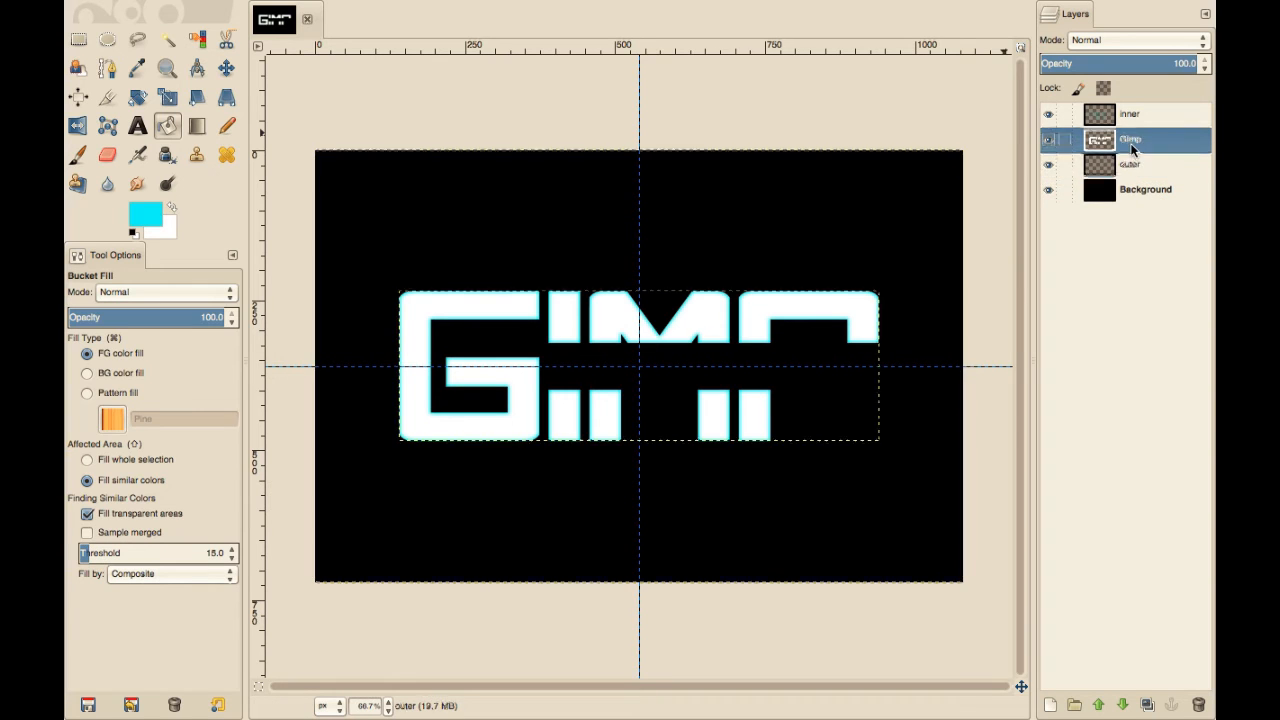
right_click(1126, 142)
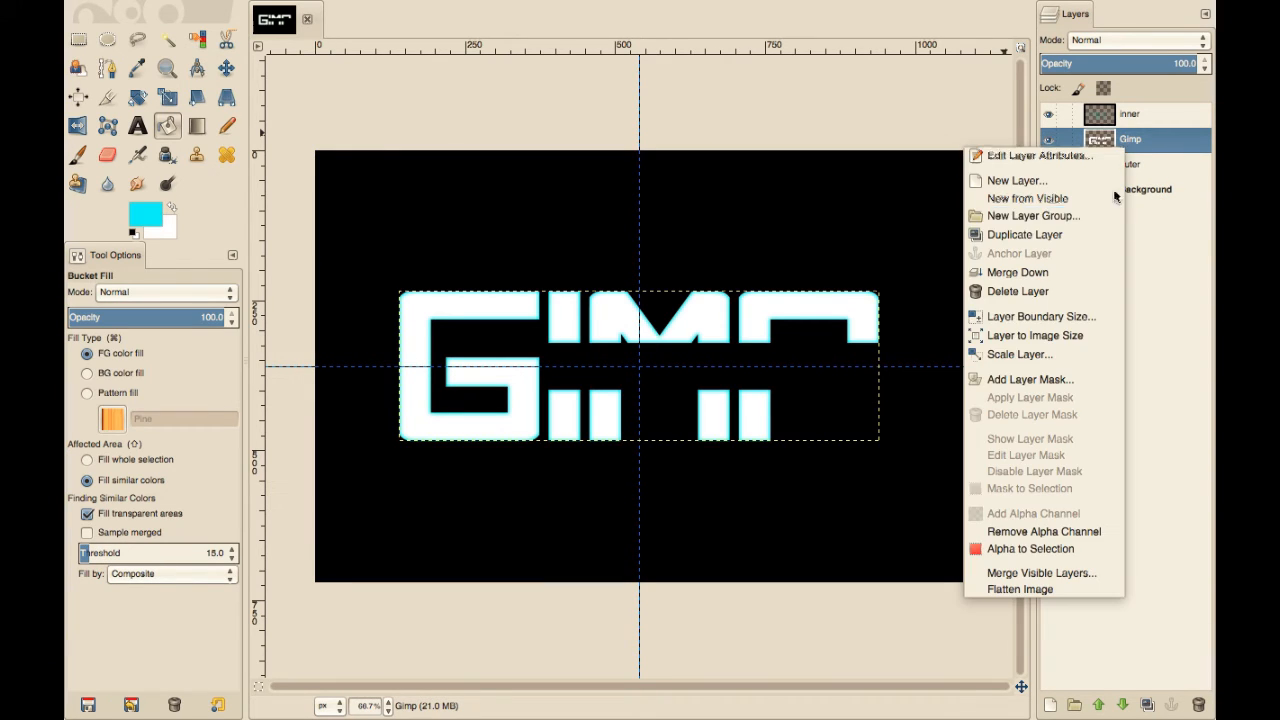
left_click(1024, 552)
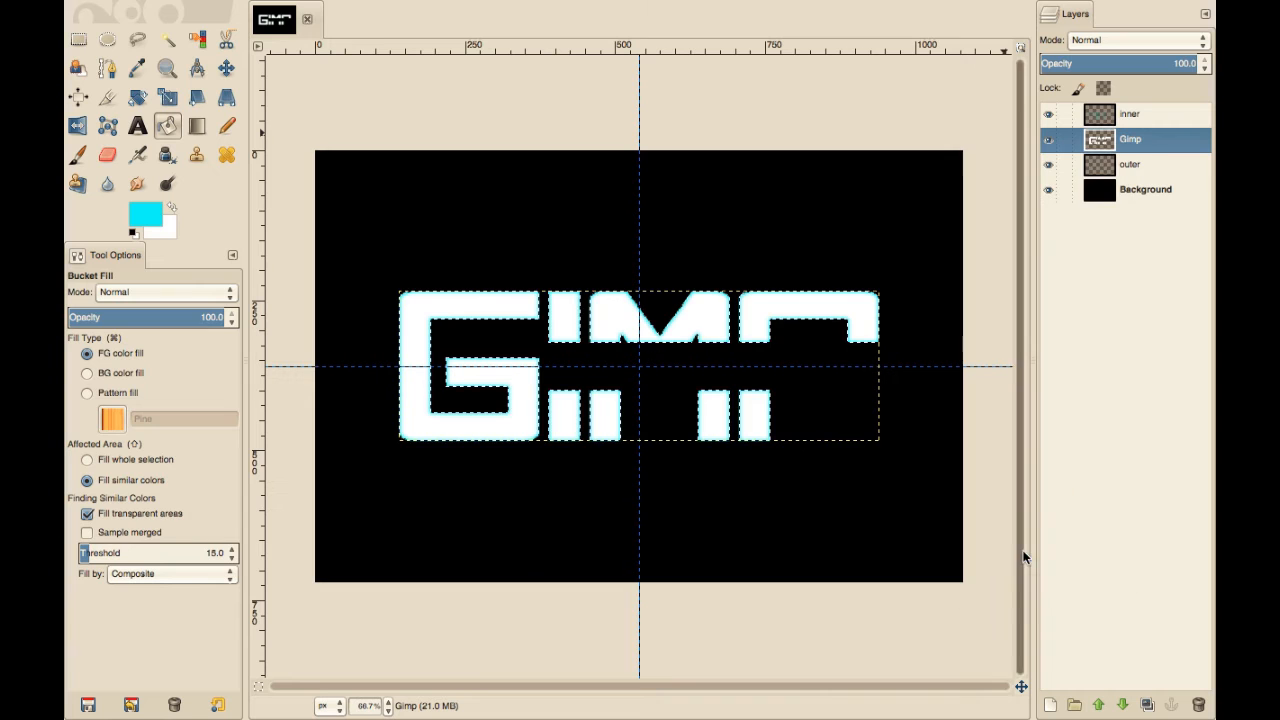
left_click(1126, 164)
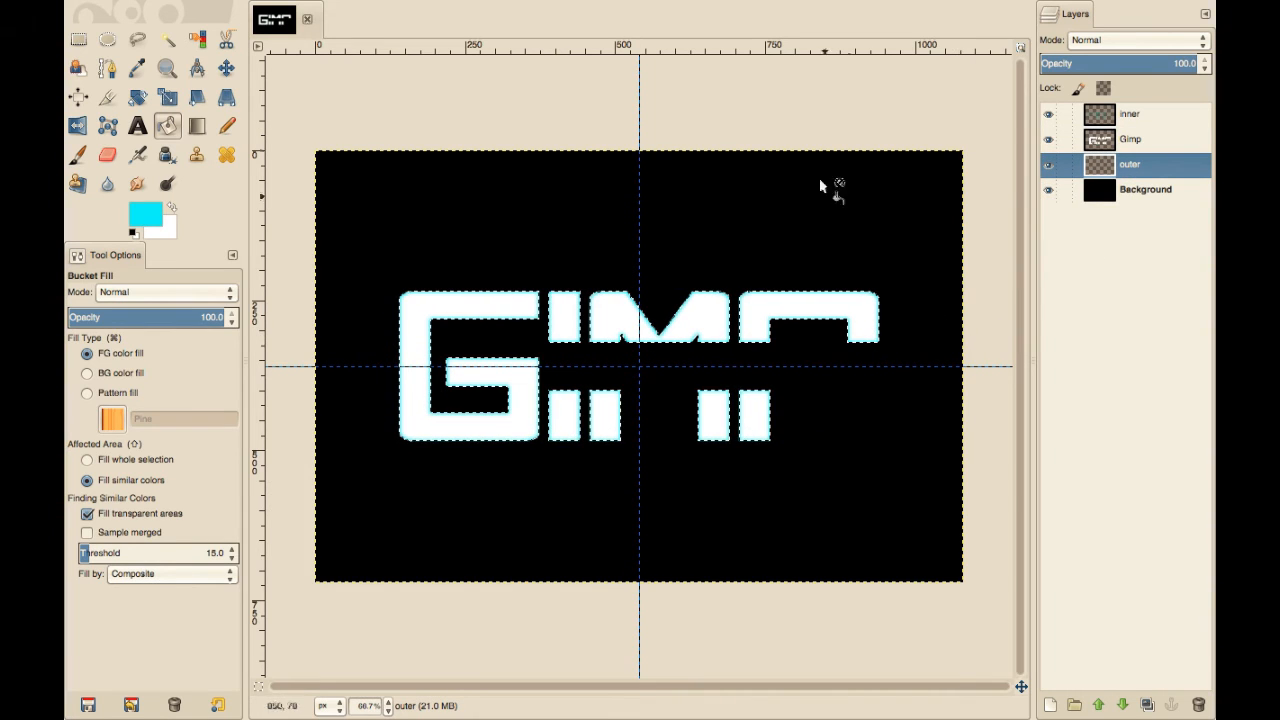
left_click(255, 10)
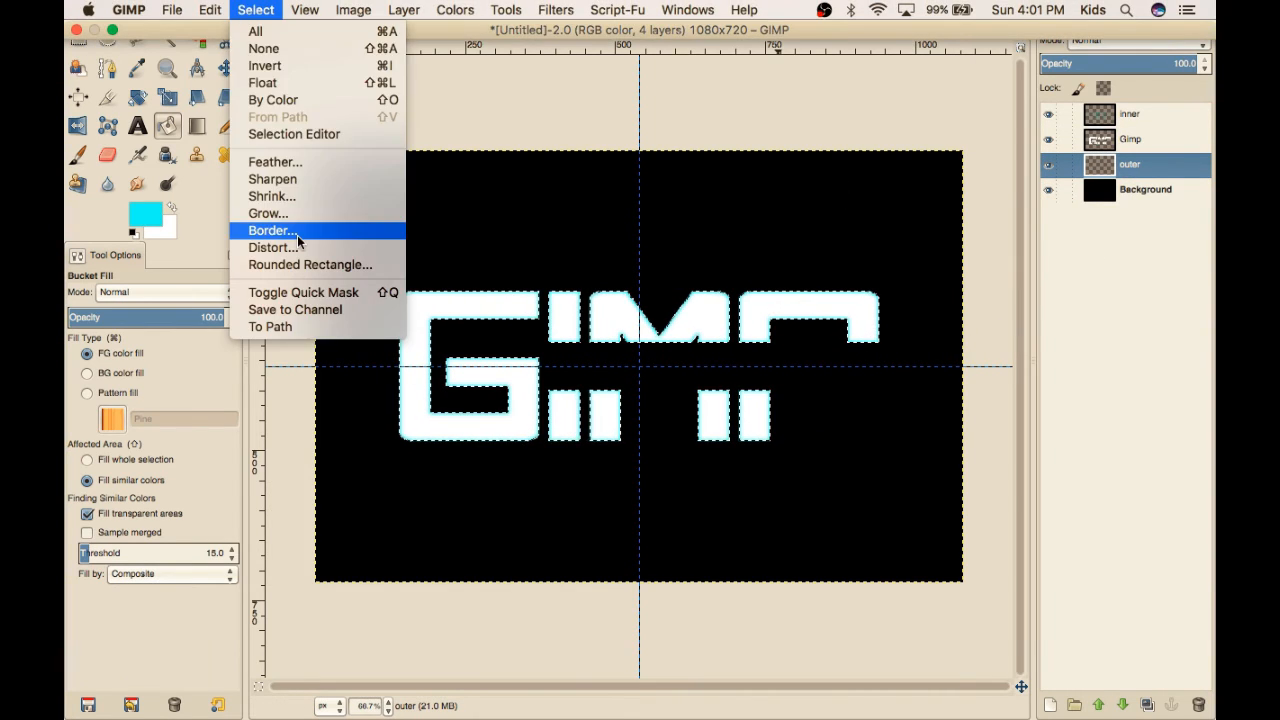
left_click(290, 217)
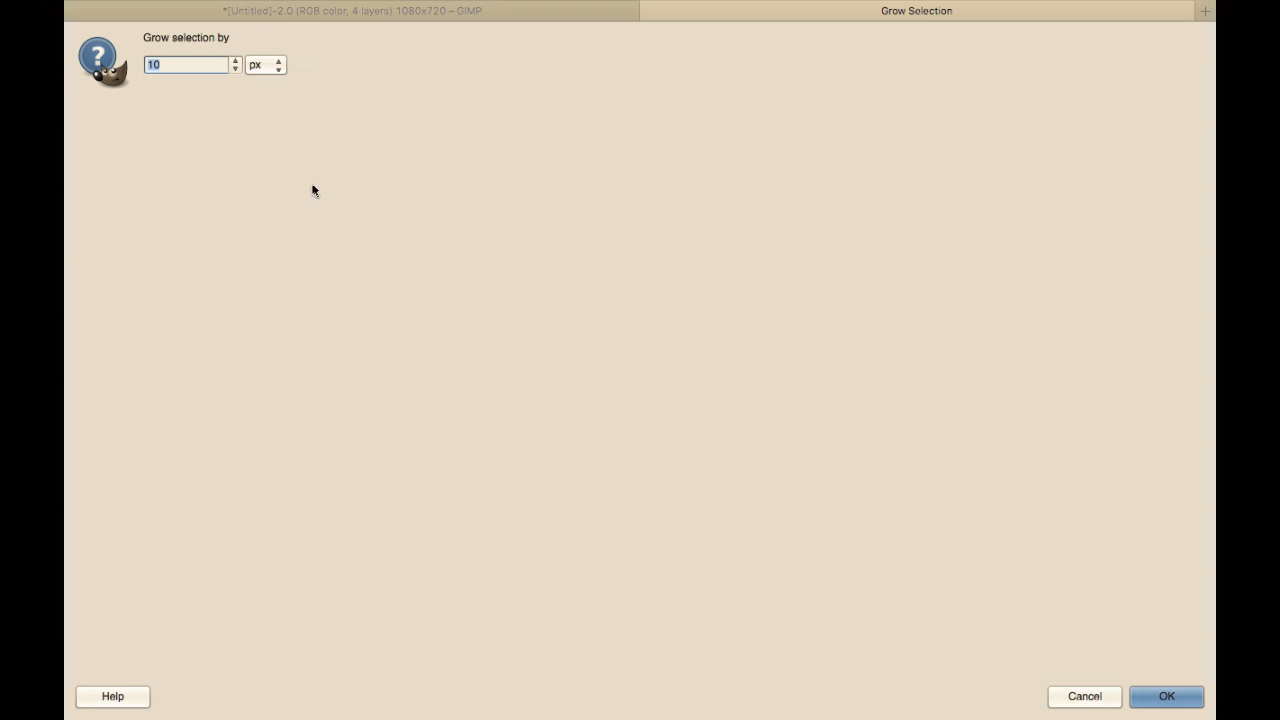
left_click(1166, 696)
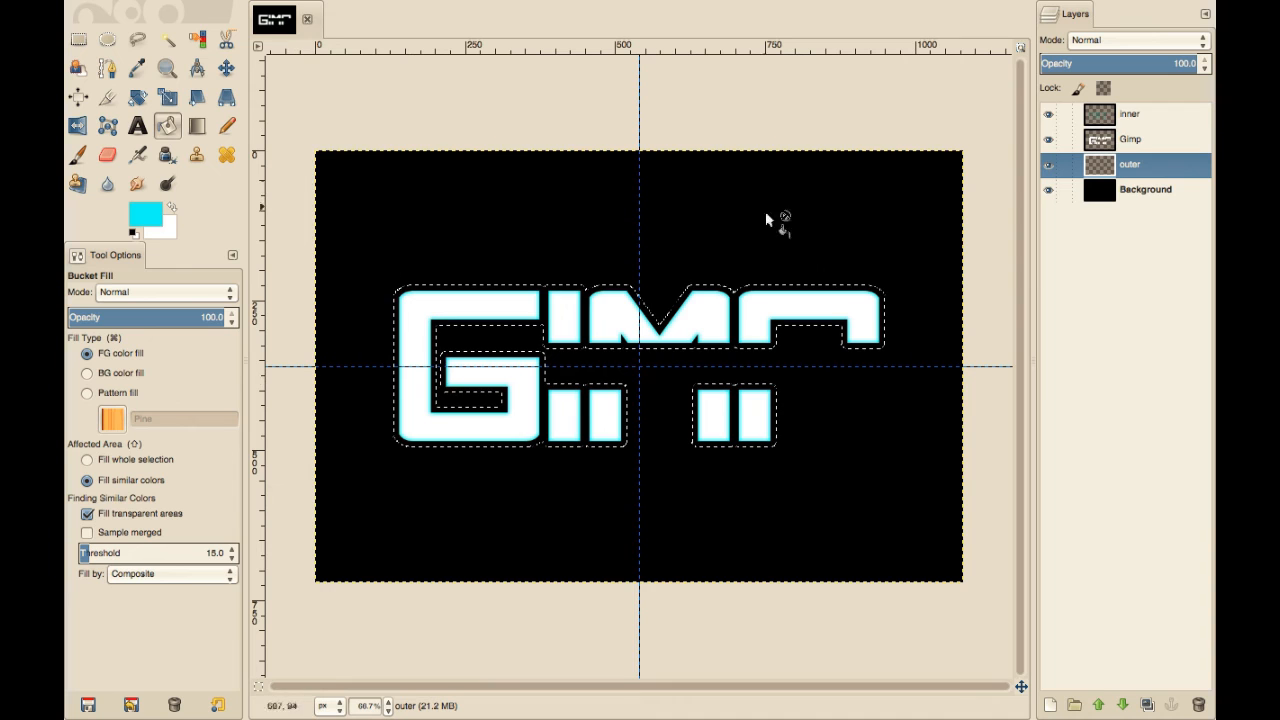
Set the foreground to the saved medium blue and fill the grown selection on the outer layer.
left_click(133, 231)
left_click(142, 215)
left_click(141, 221)
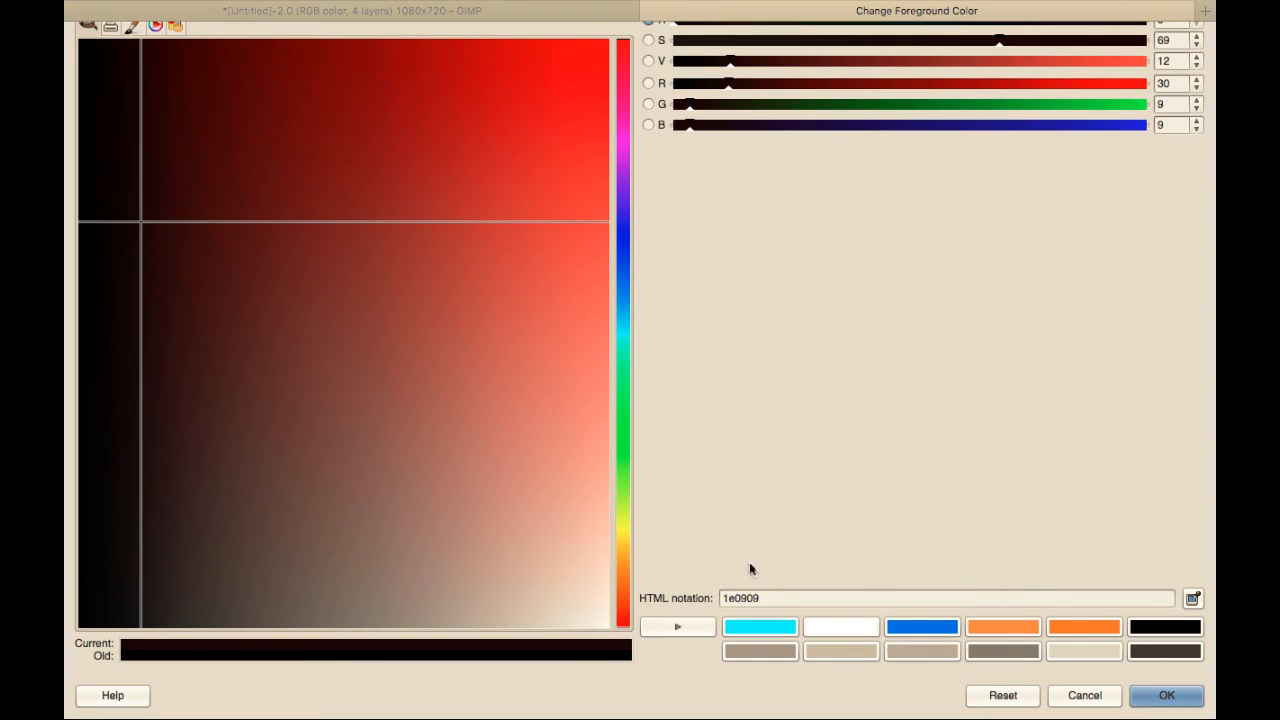
left_click(916, 627)
left_click(1168, 698)
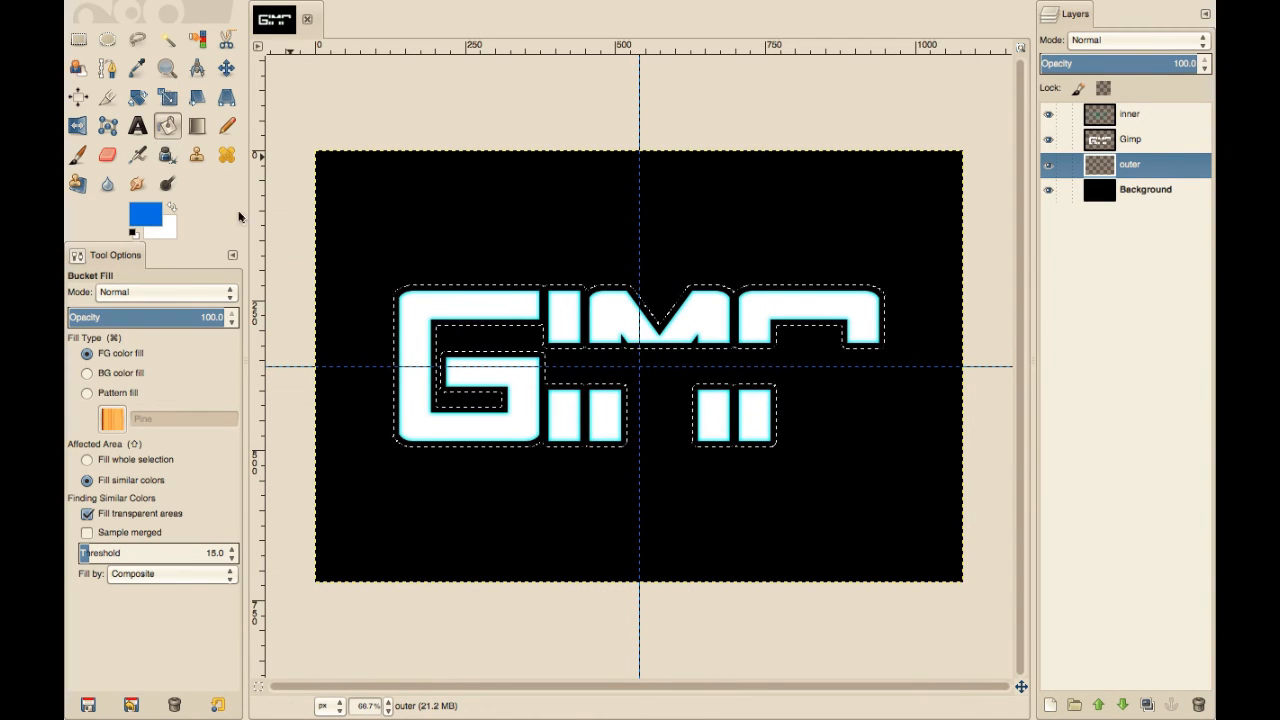
left_click(398, 338)
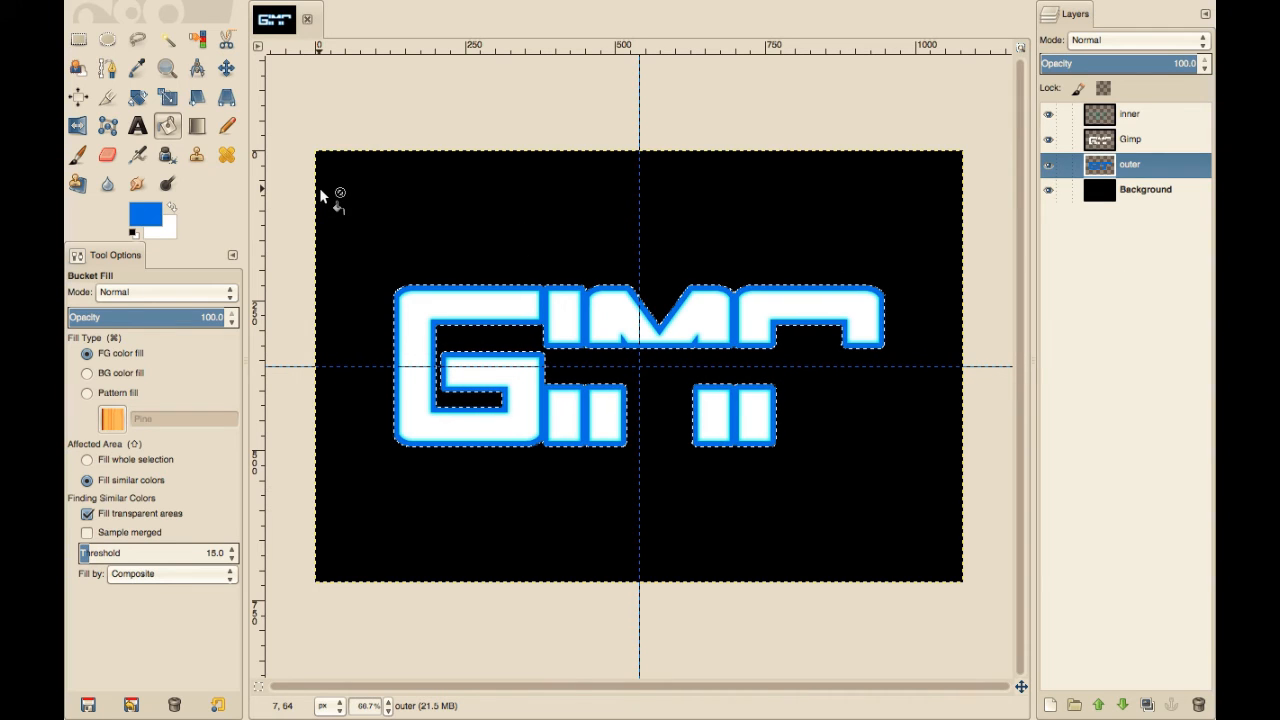
Try a Gaussian blur of 50 px horizontally and vertically, RLE method, on the outer layer's blue fill within the active selection.
mouse_move(228, 6)
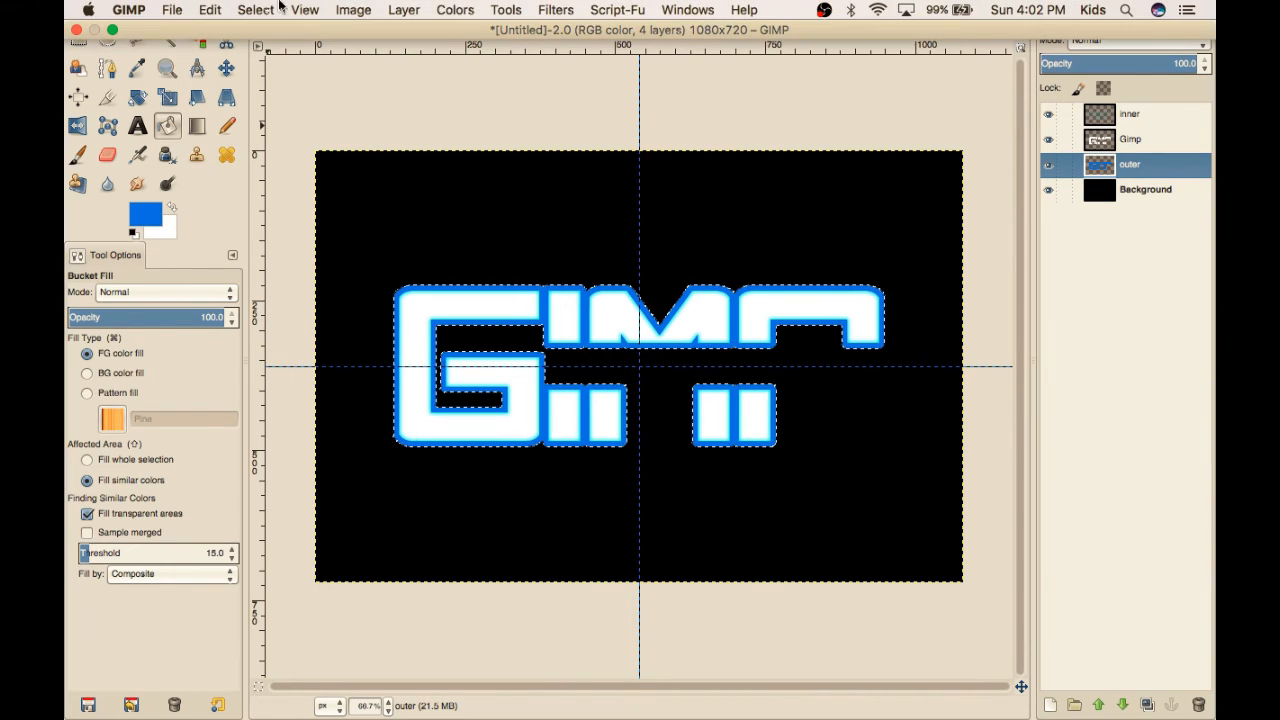
left_click(556, 10)
mouse_move(610, 118)
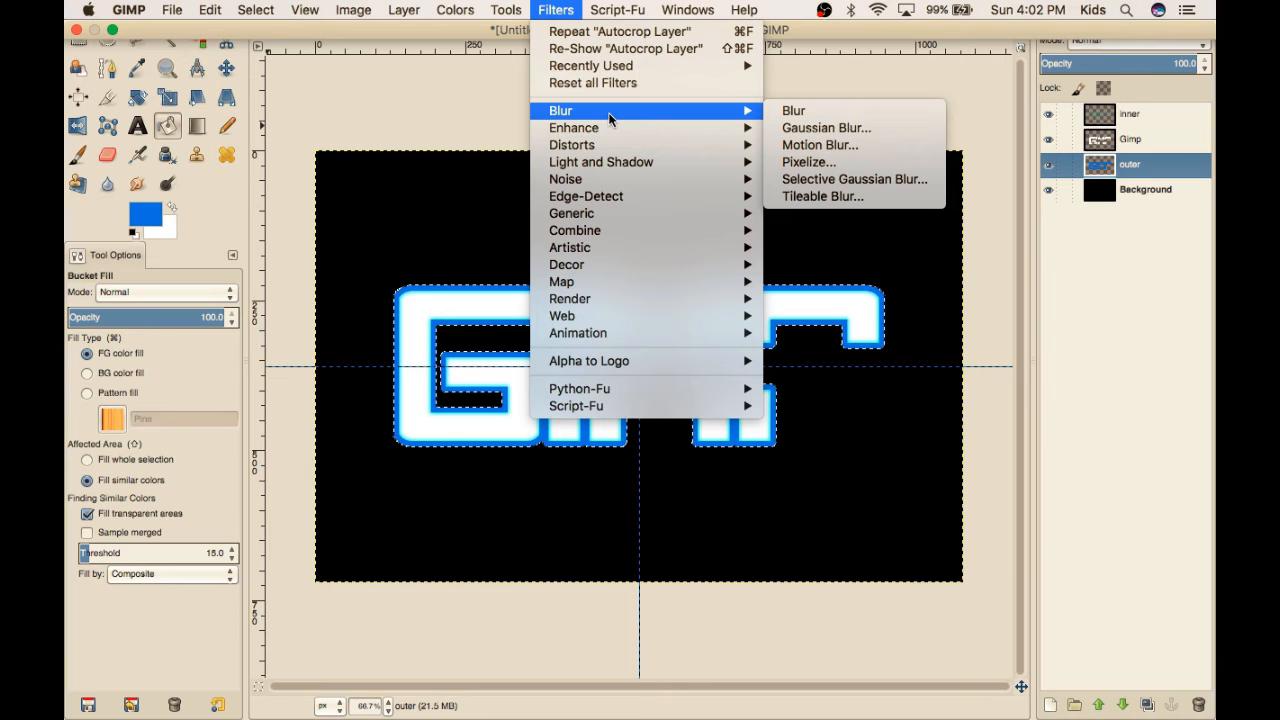
left_click(849, 126)
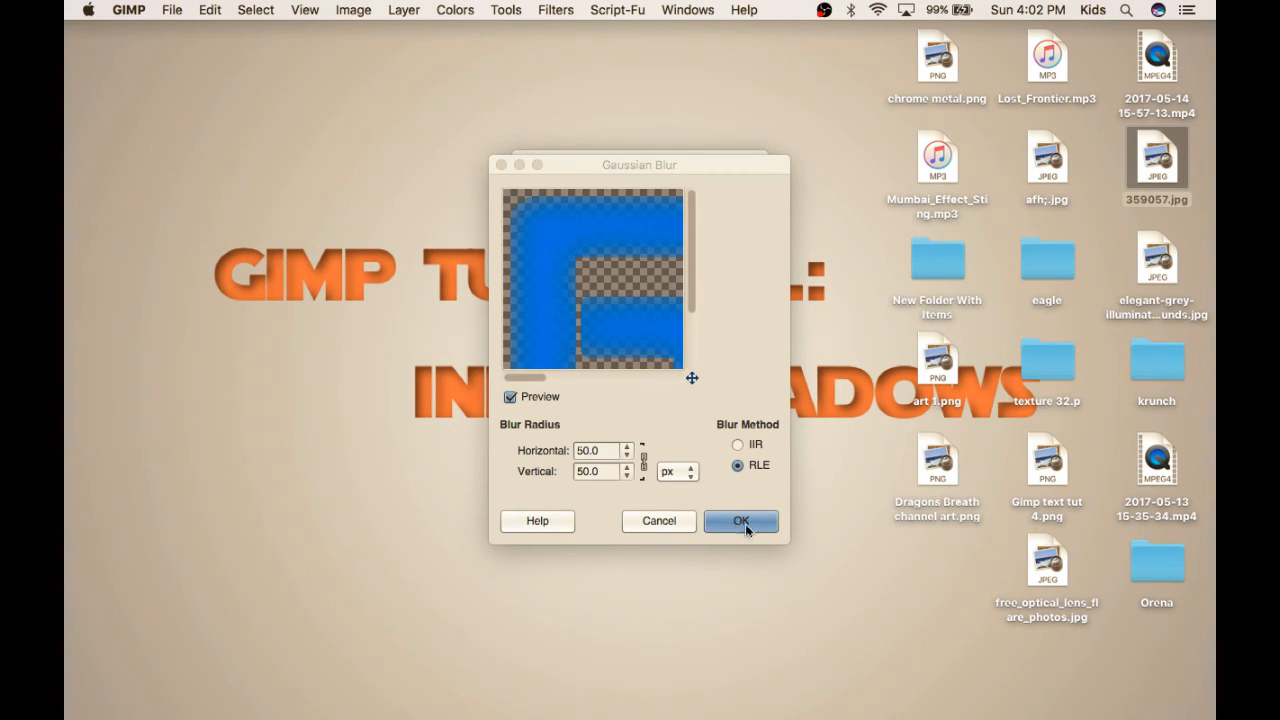
left_click(519, 165)
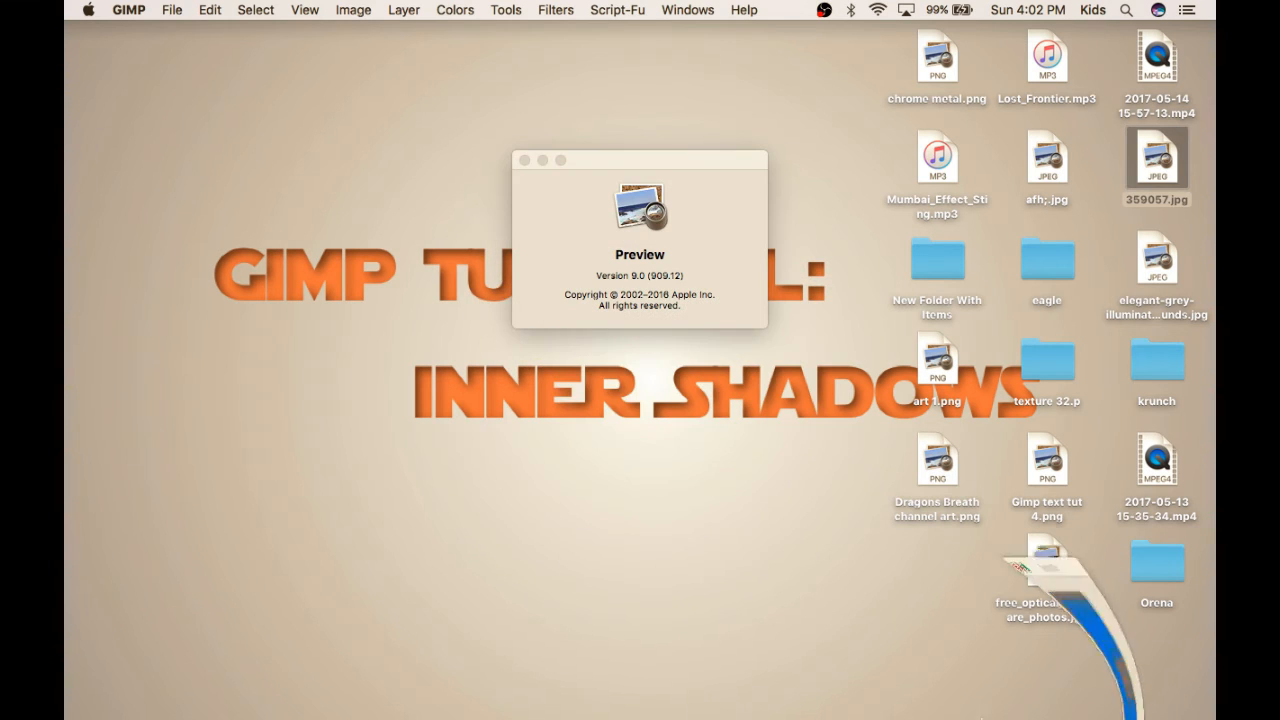
left_click(1130, 712)
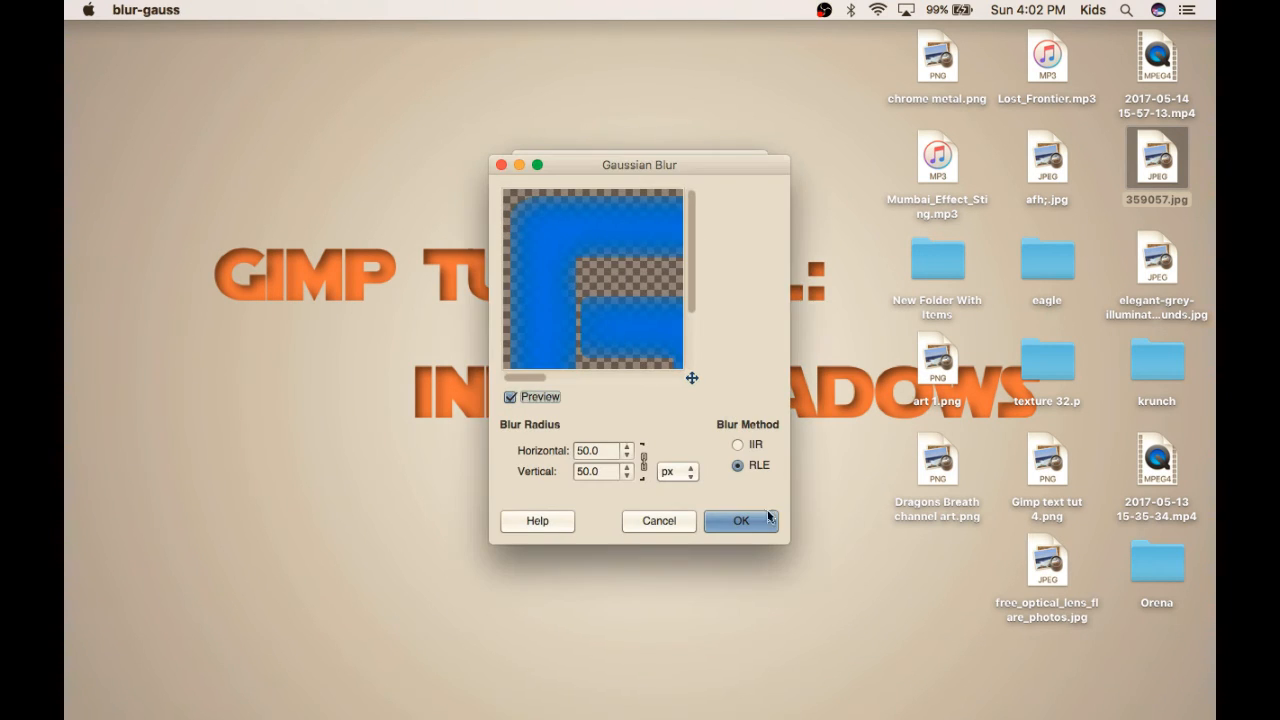
left_click(768, 525)
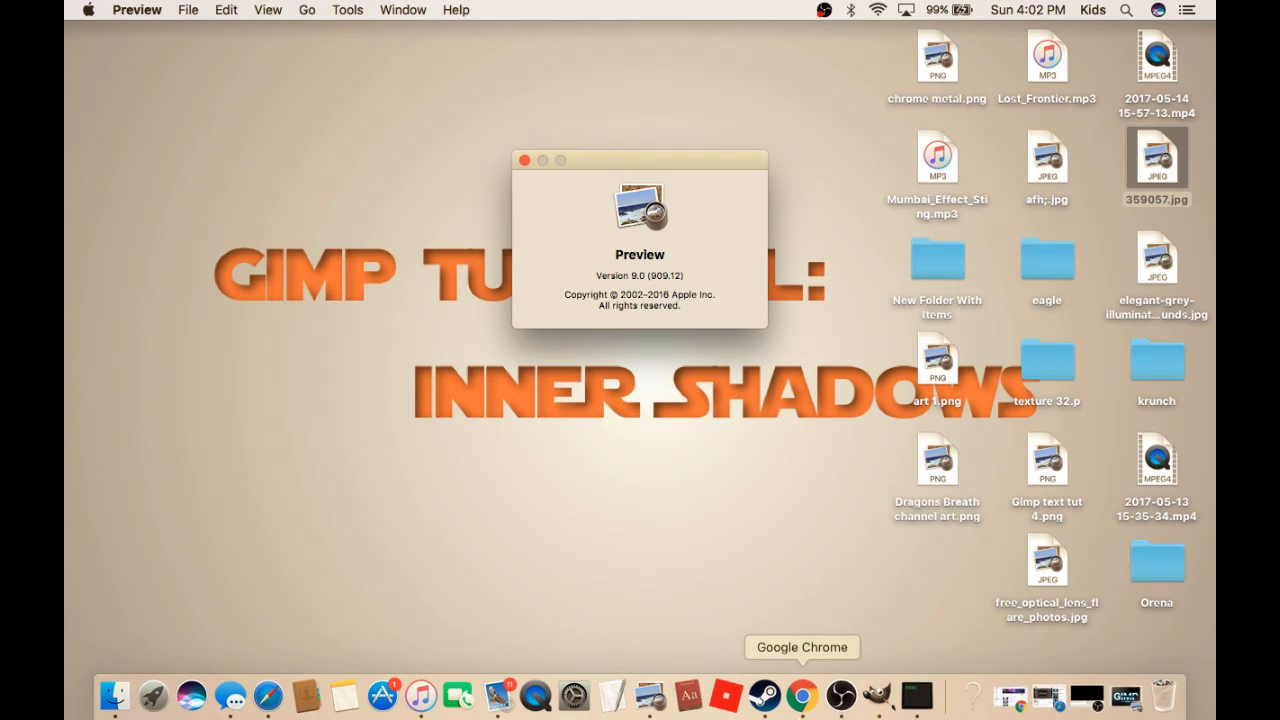
left_click(878, 695)
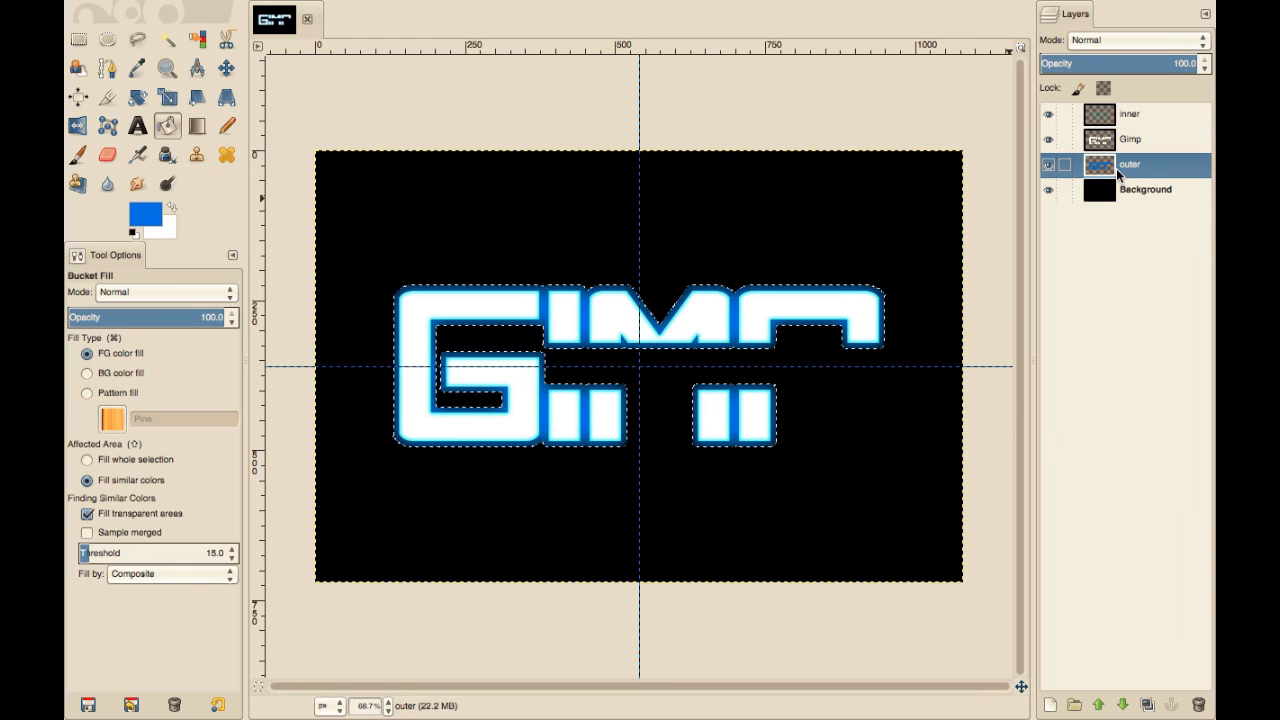
Remove the selection, and undo both that removal and the Gaussian blur on the outer layer.
left_click(246, 12)
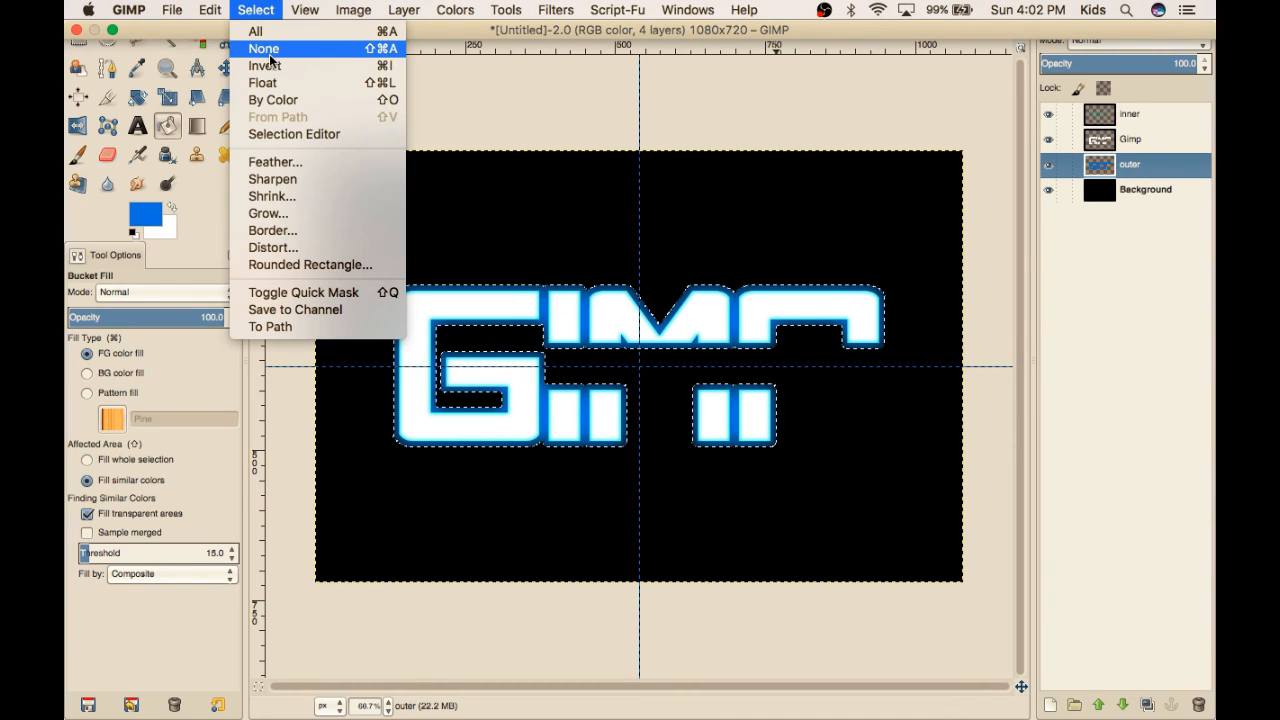
left_click(269, 50)
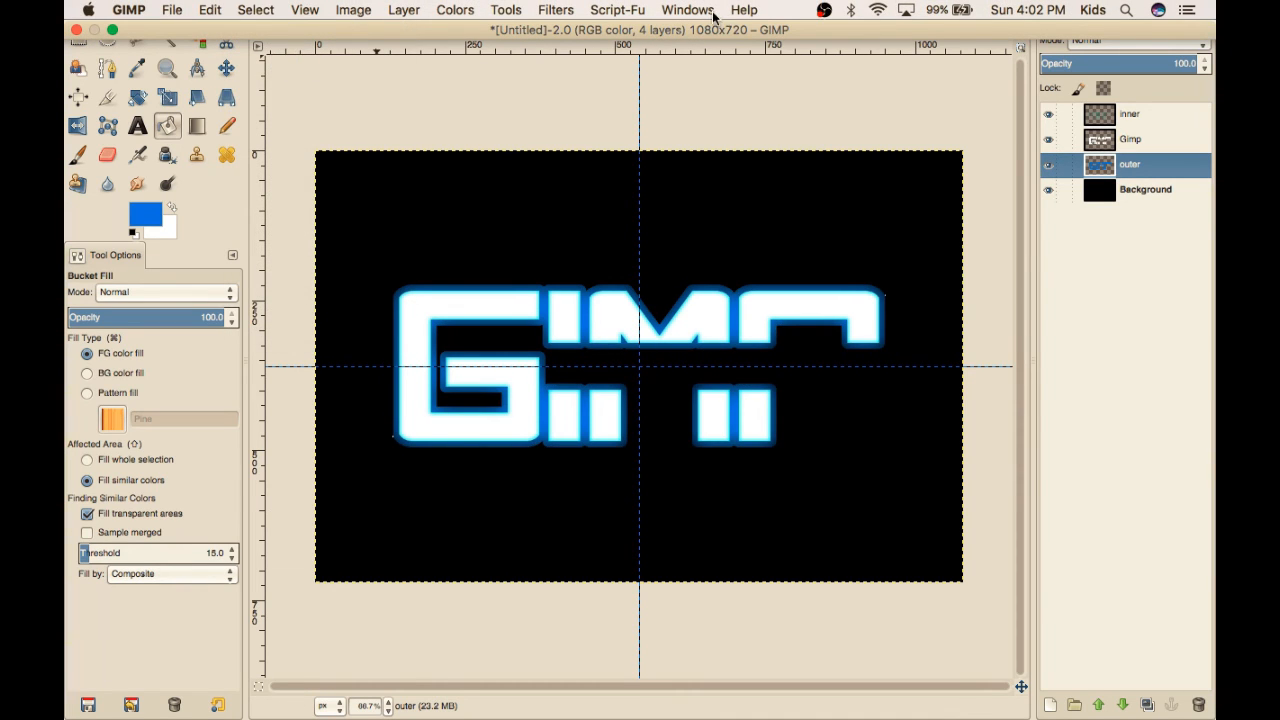
left_click(468, 300, "super")
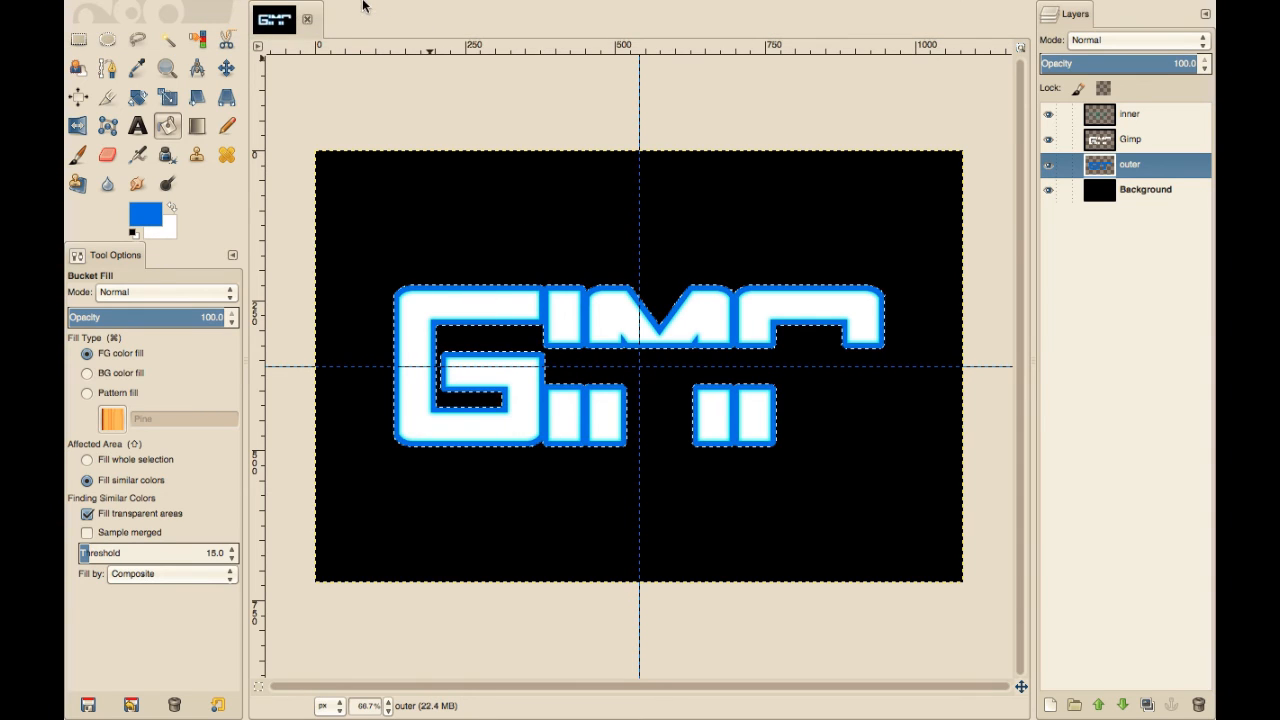
Remove the selection around the letters and repeat the last Gaussian blur on the whole outer layer.
left_click(260, 11)
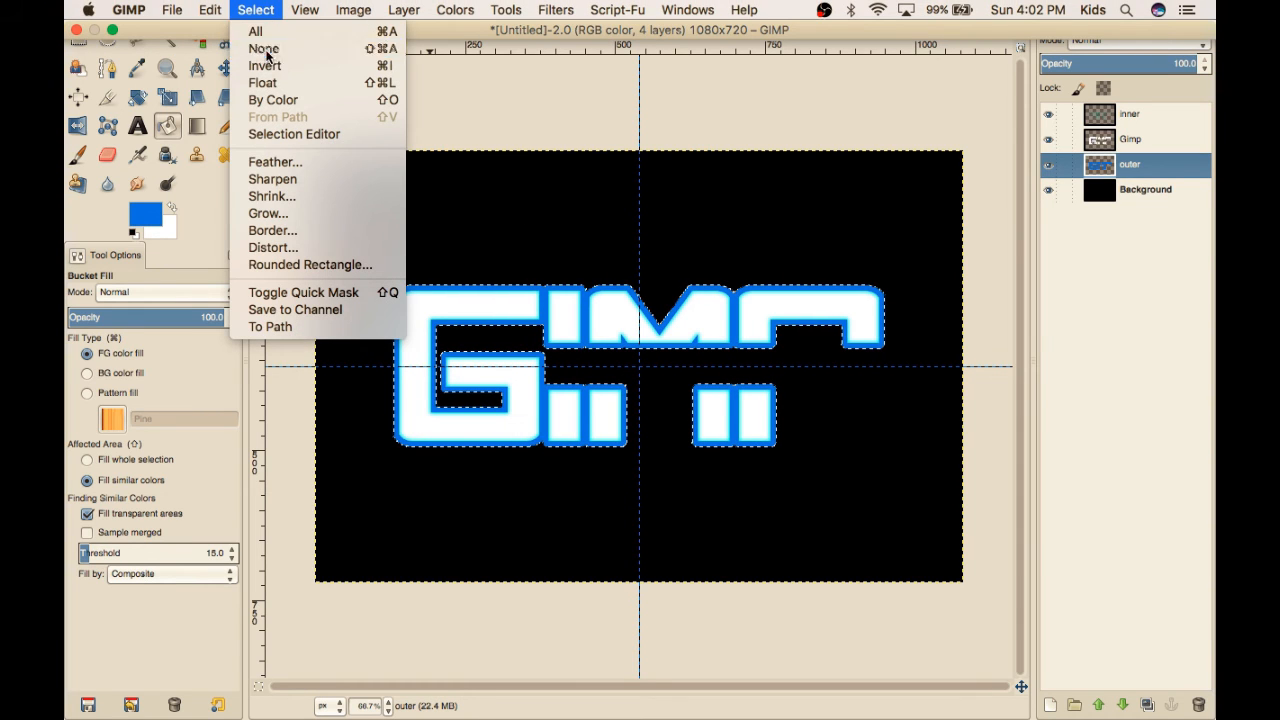
left_click(264, 48)
left_click(617, 10)
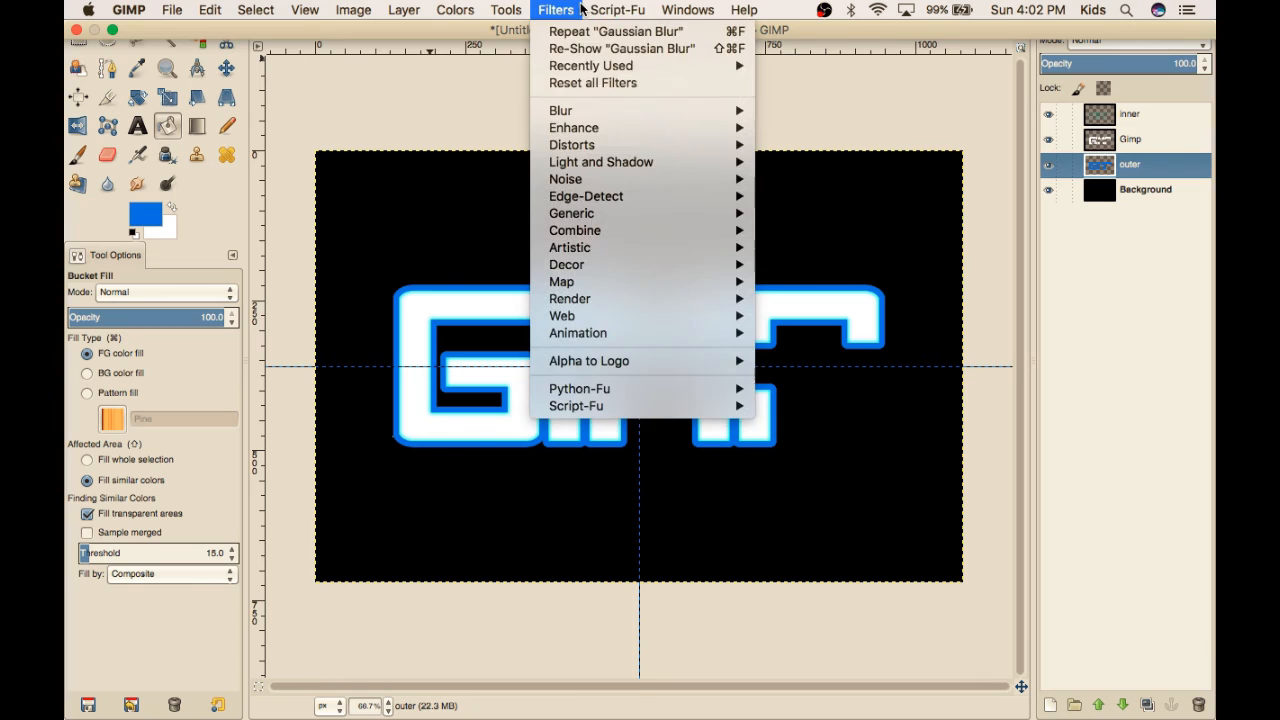
mouse_move(560, 10)
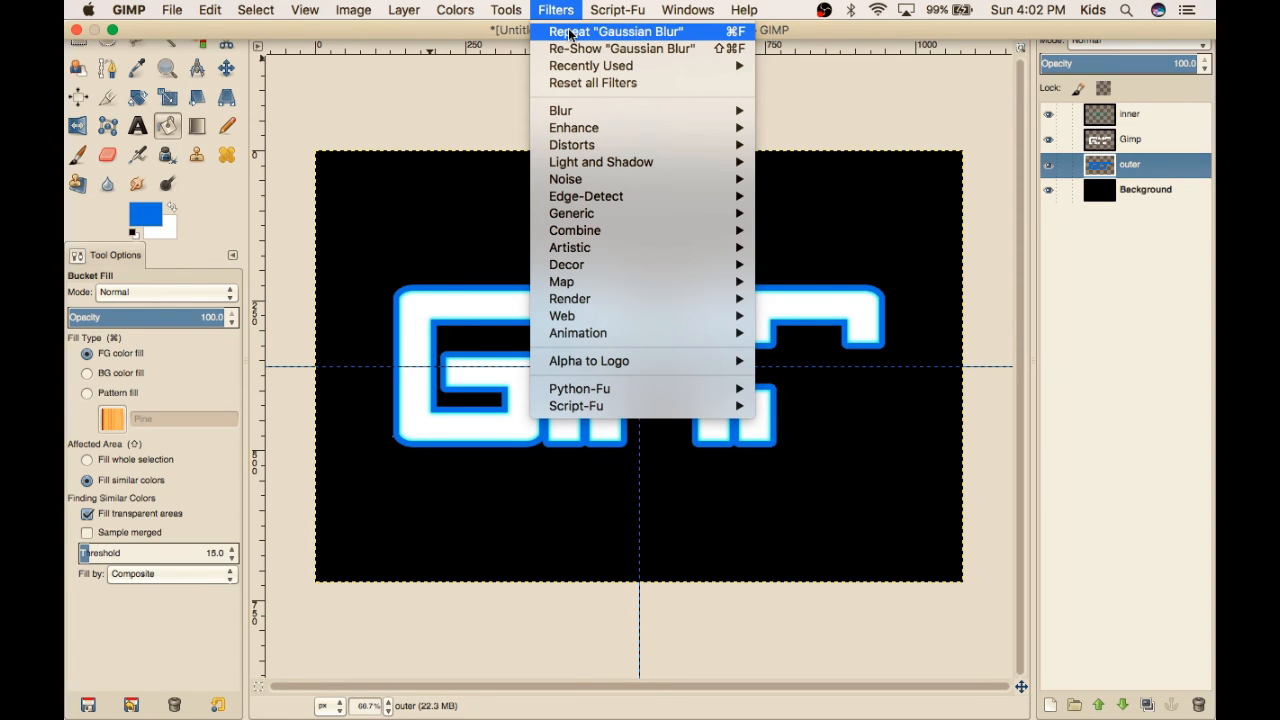
left_click(571, 33)
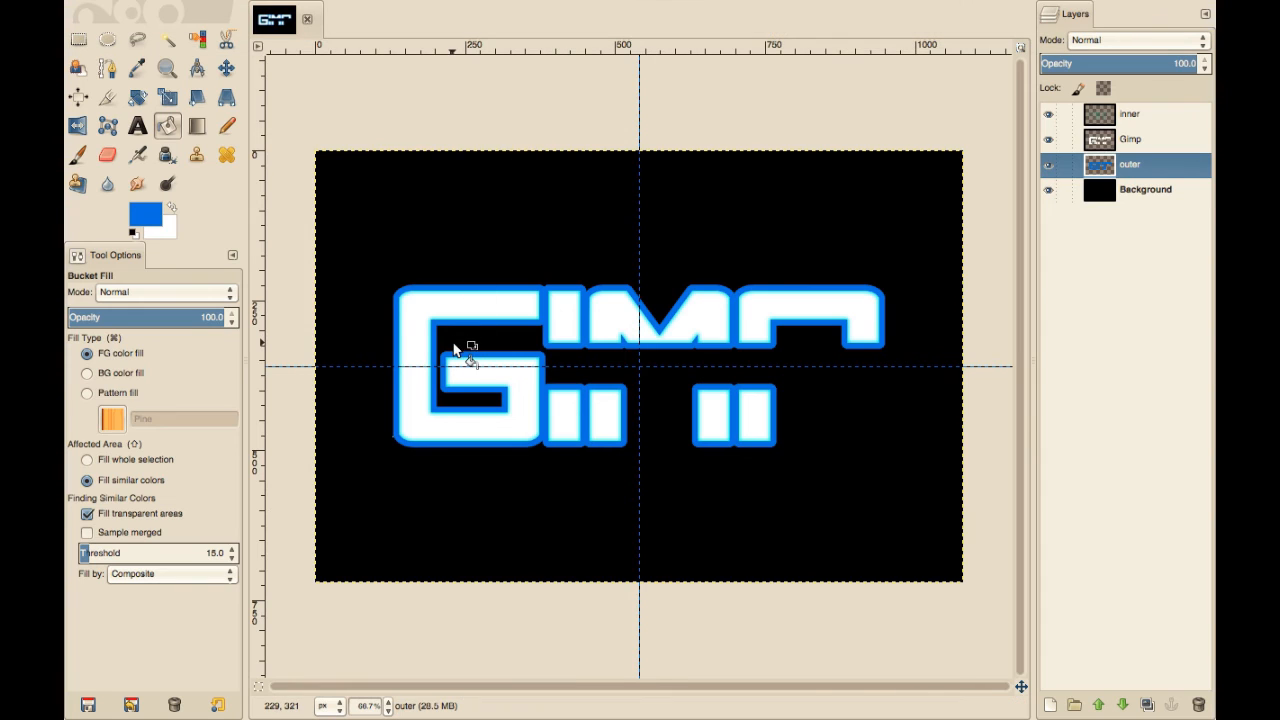